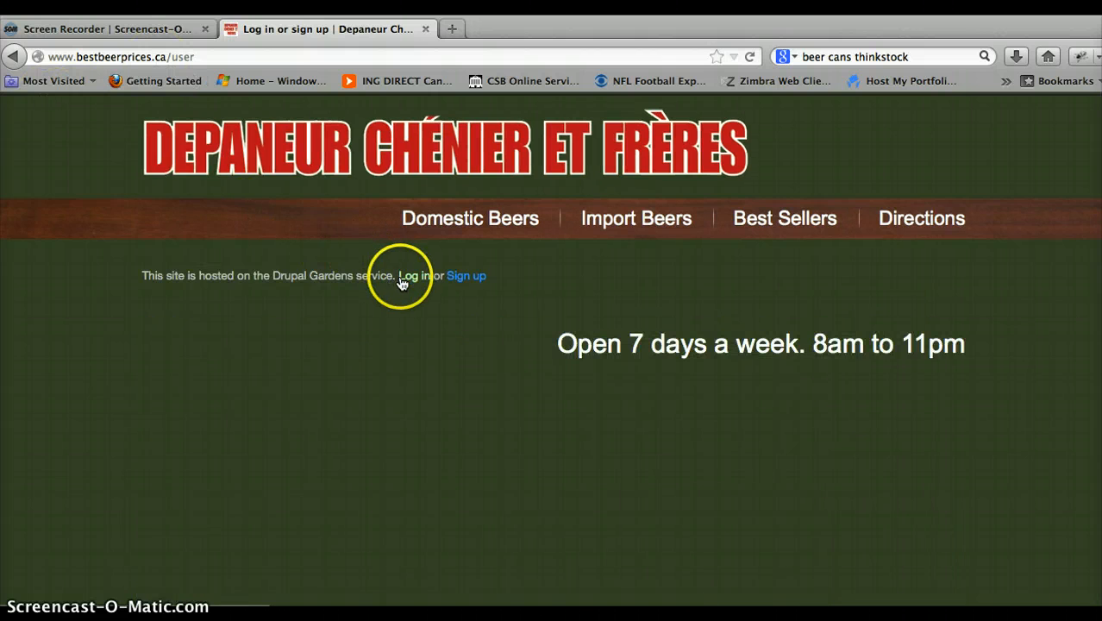
- Open the login form and enter the account username and password
{"action": "left_click", "coordinate": [401, 279]}
{"action": "left_click", "coordinate": [321, 243]}
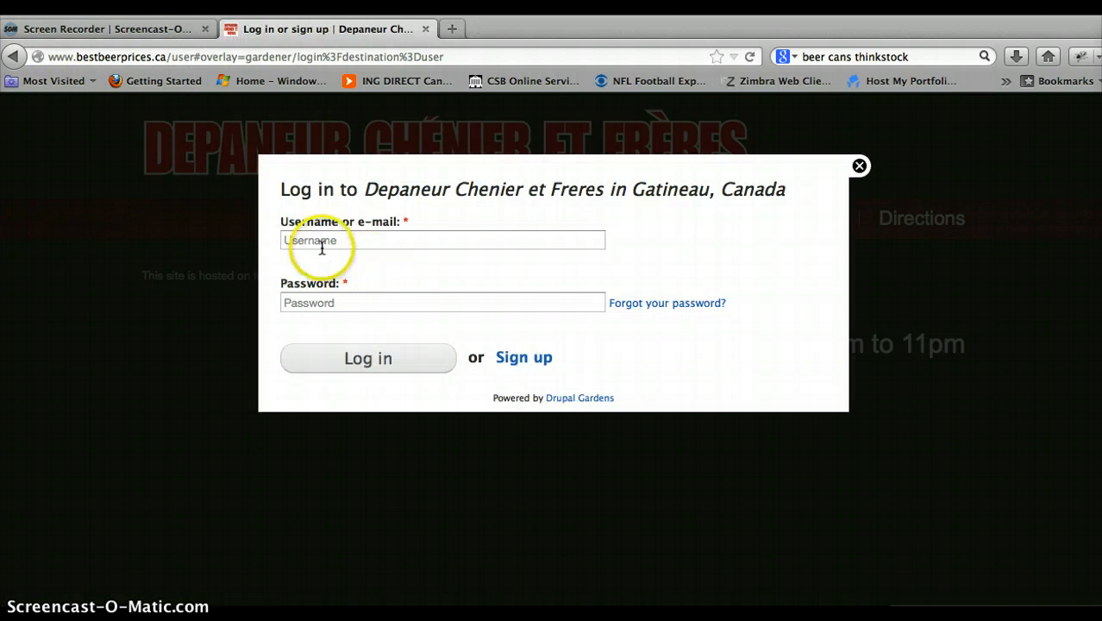
{"action": "type", "text": "tritan"}
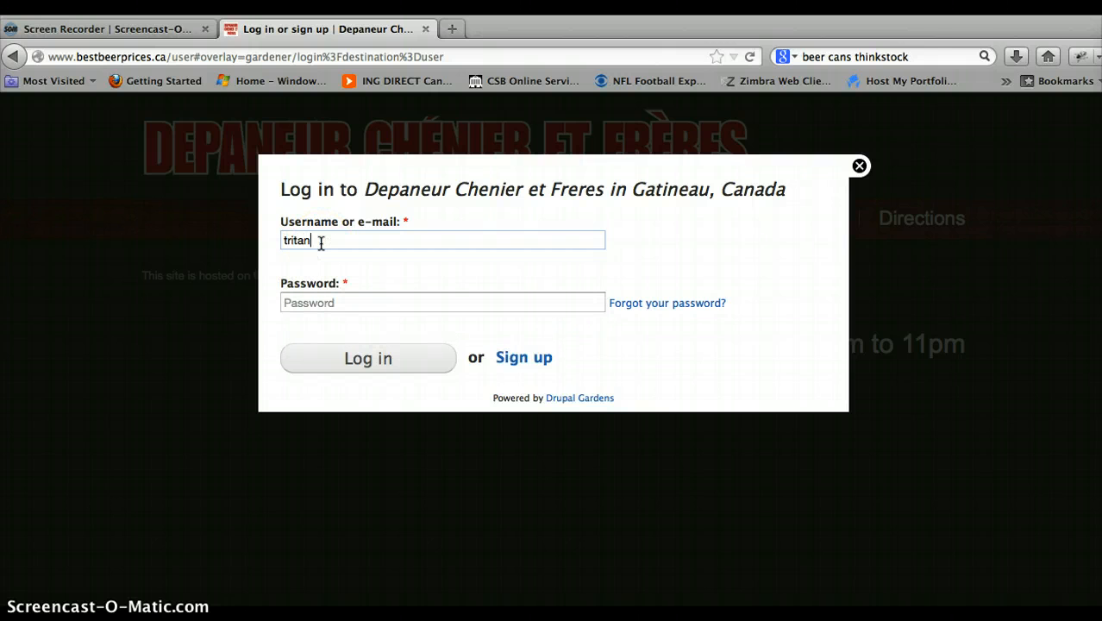
{"action": "key", "text": "BackSpace"}
{"action": "key", "text": "BackSpace"}
{"action": "key", "text": "BackSpace"}
{"action": "type", "text": "stan."}
{"action": "left_click", "coordinate": [321, 302]}
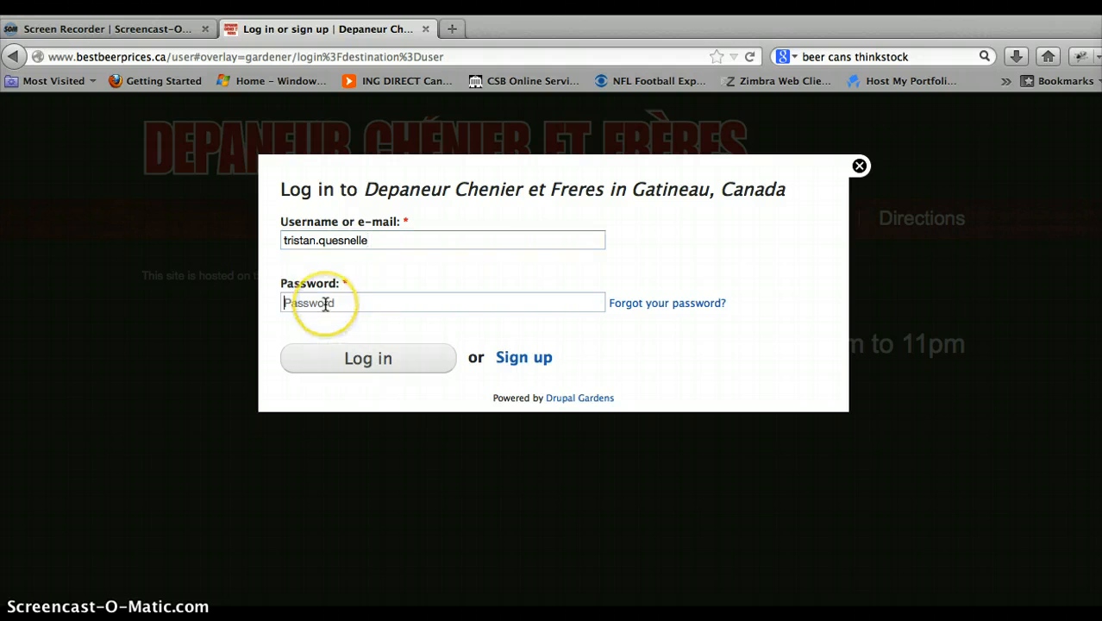
{"action": "type", "text": "p•••••••"}
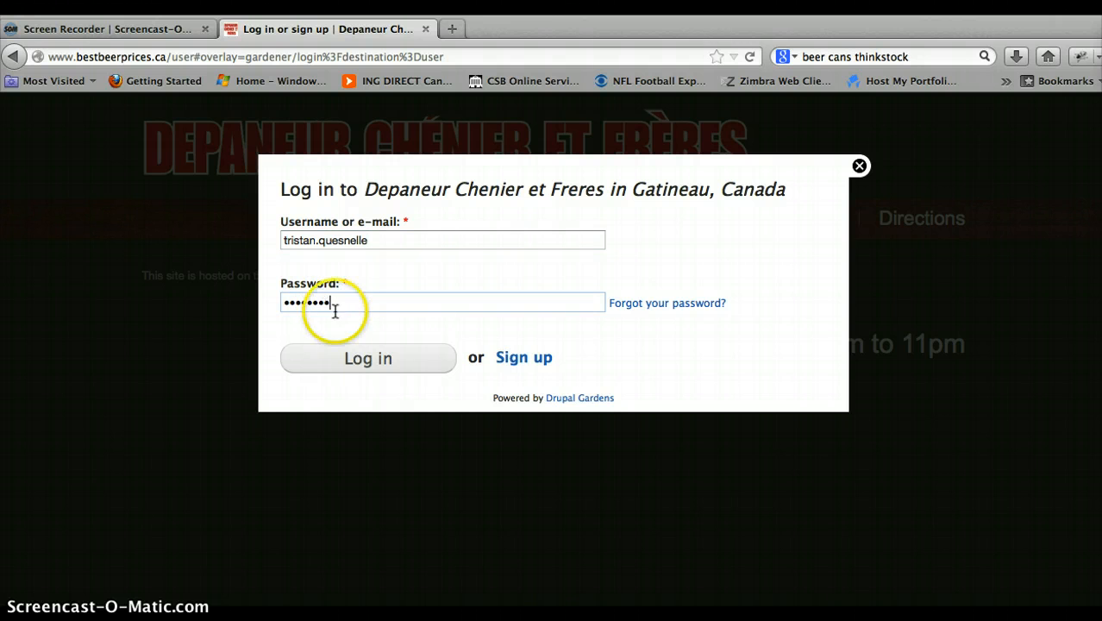
- Log in, decline saving the password, and go to the Domestic Beers page
{"action": "left_click", "coordinate": [357, 359]}
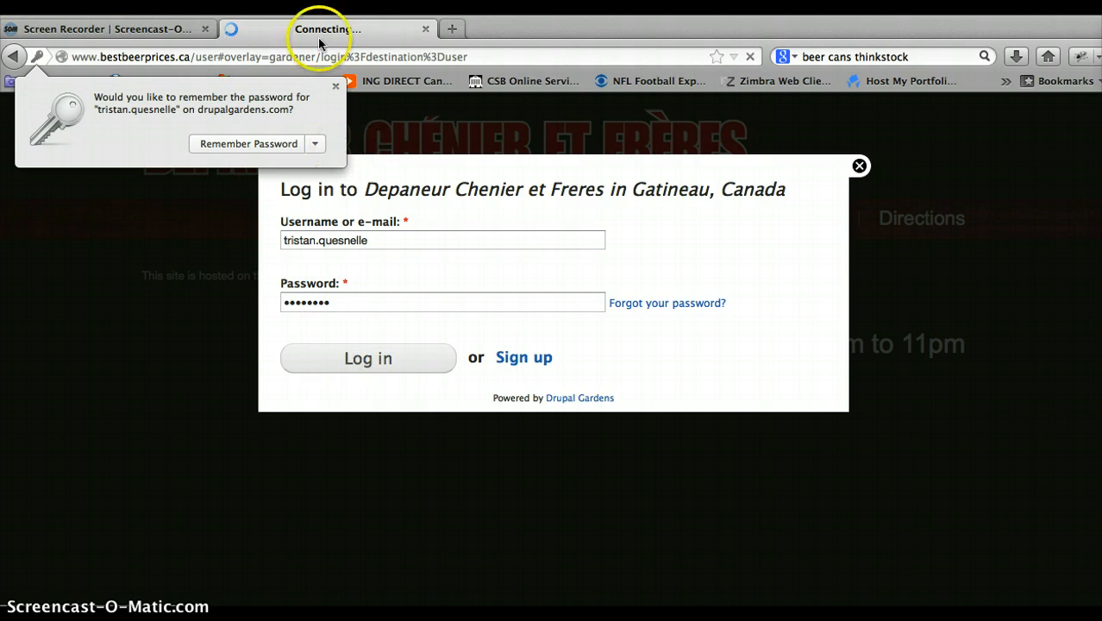
{"action": "left_click", "coordinate": [335, 86]}
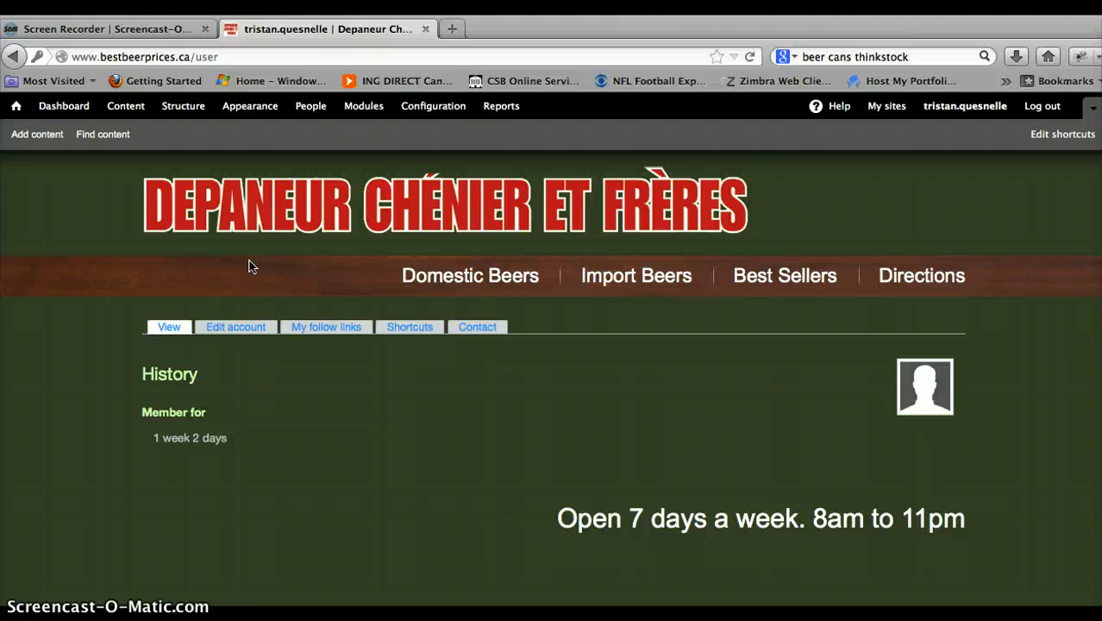
{"action": "left_click", "coordinate": [473, 283]}
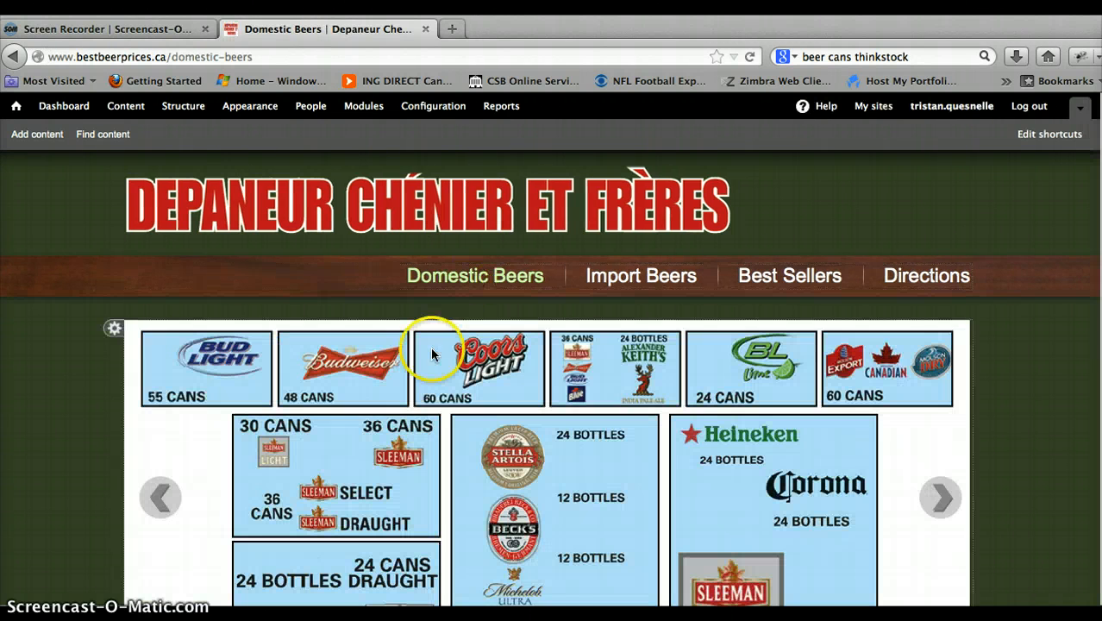
- Scroll to the Domestic Beers price table and open the page's edit form
{"action": "scroll", "coordinate": [430, 362], "scroll_direction": "down", "scroll_amount": 1}
{"action": "scroll", "coordinate": [419, 430], "scroll_direction": "down", "scroll_amount": 5}
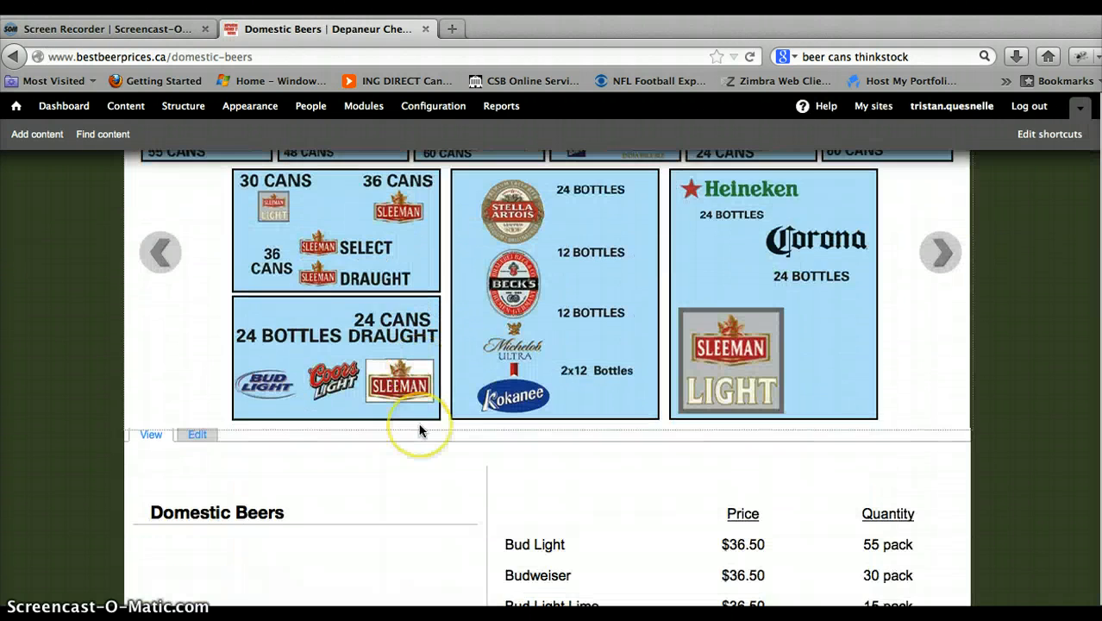
{"action": "scroll", "coordinate": [419, 429], "scroll_direction": "down", "scroll_amount": 2}
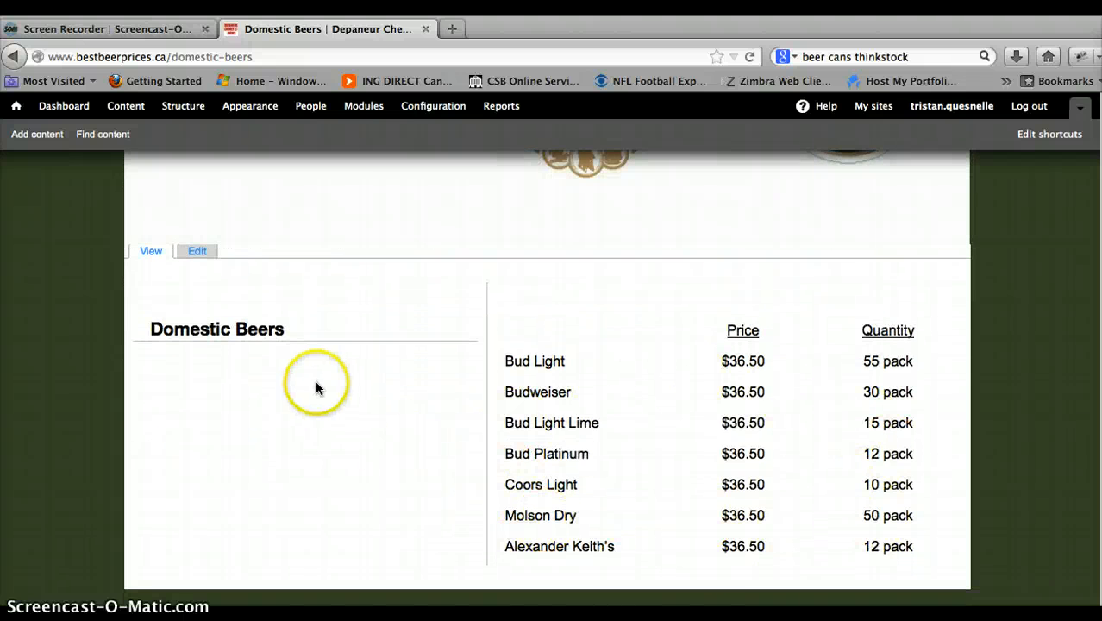
{"action": "left_click", "coordinate": [194, 259]}
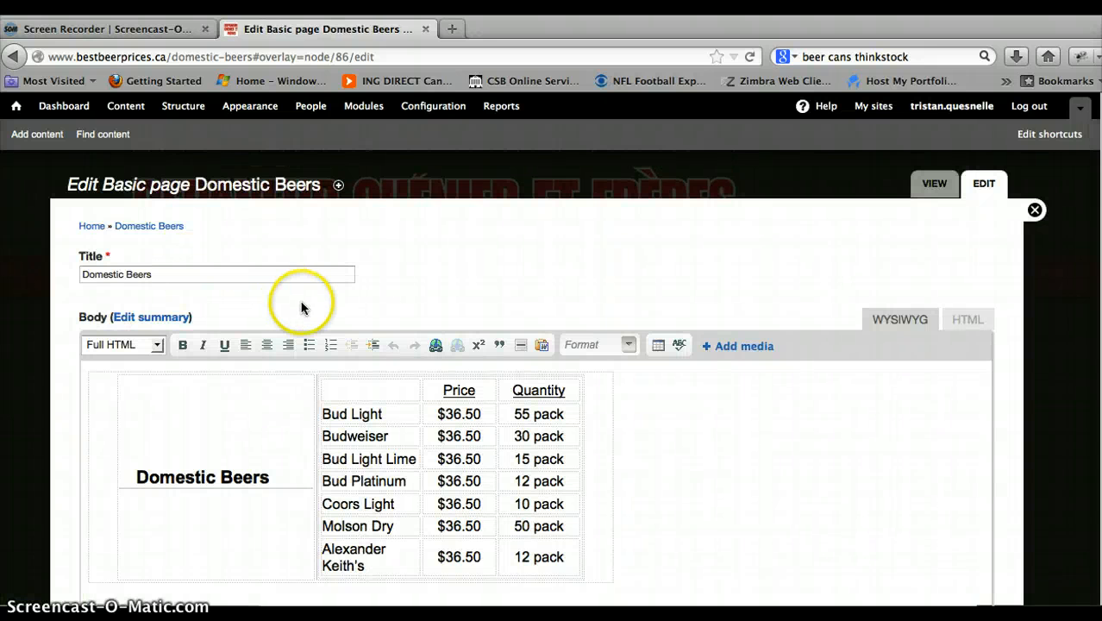
{"action": "scroll", "coordinate": [311, 441], "scroll_direction": "down", "scroll_amount": 1}
{"action": "scroll", "coordinate": [311, 441], "scroll_direction": "down", "scroll_amount": 1}
- Insert an empty row below the last Alexander Keith's row using Row > Insert Row After
{"action": "left_click", "coordinate": [353, 325]}
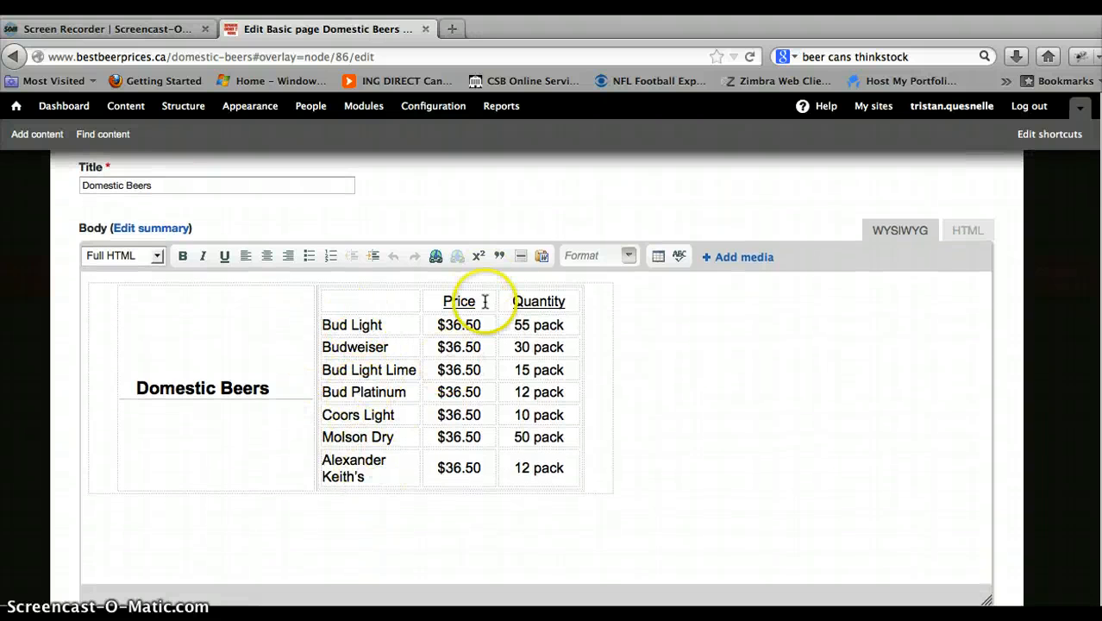
{"action": "left_click", "coordinate": [566, 469]}
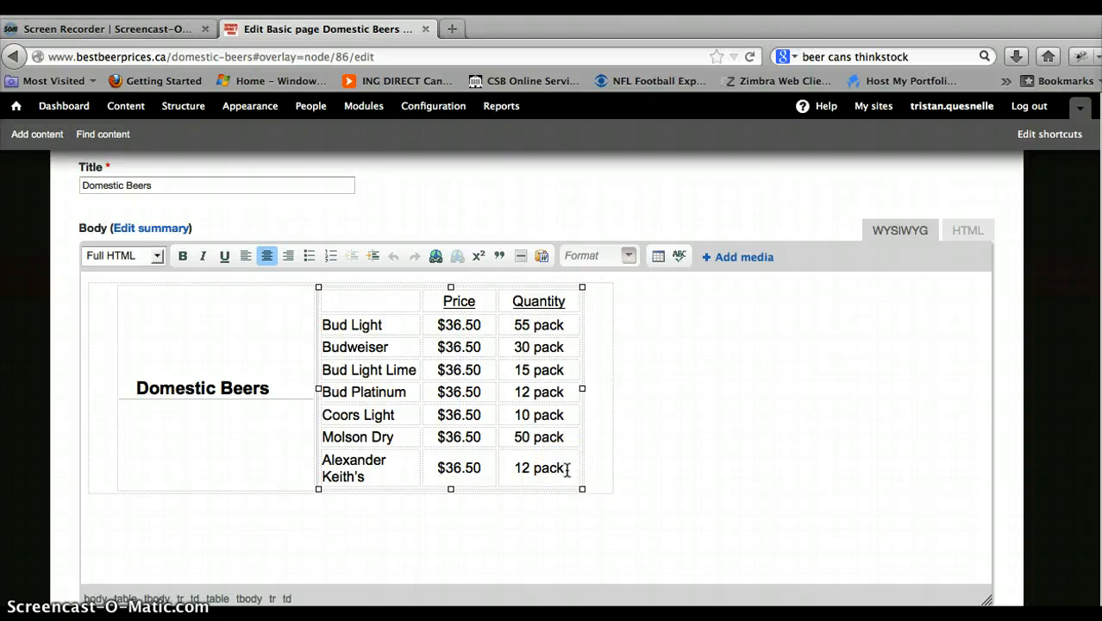
{"action": "right_click", "coordinate": [566, 469]}
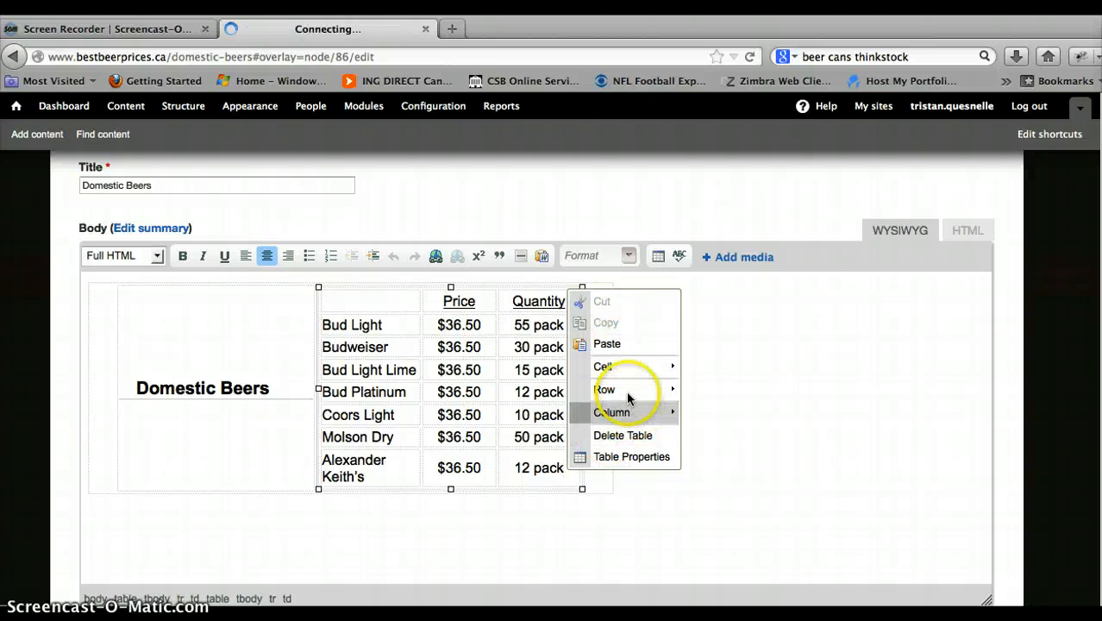
{"action": "mouse_move", "coordinate": [628, 392]}
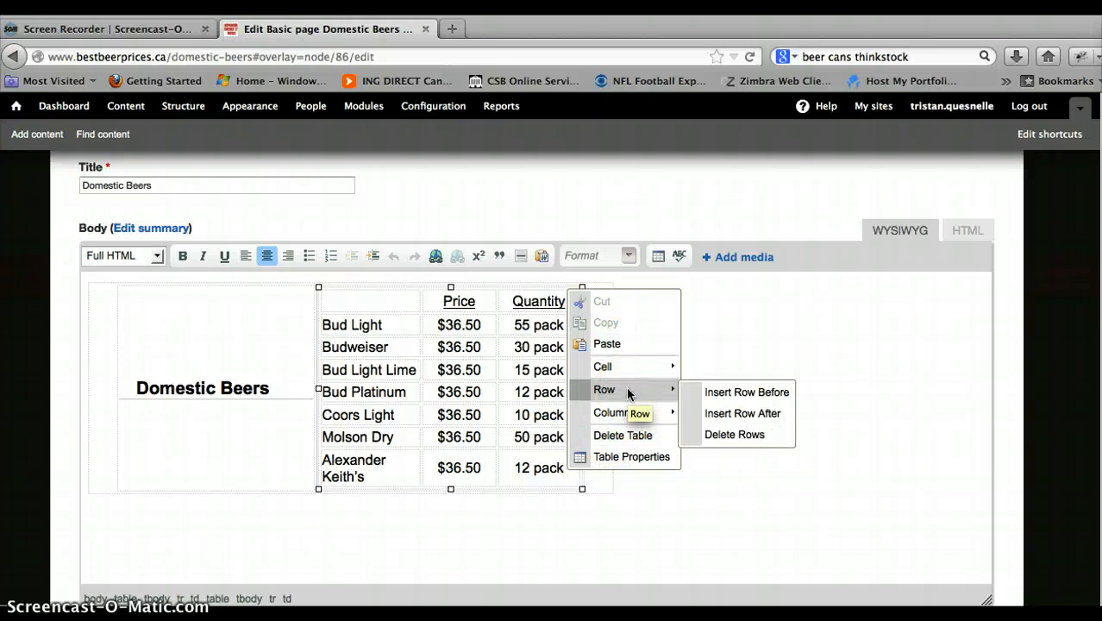
{"action": "left_click", "coordinate": [733, 394]}
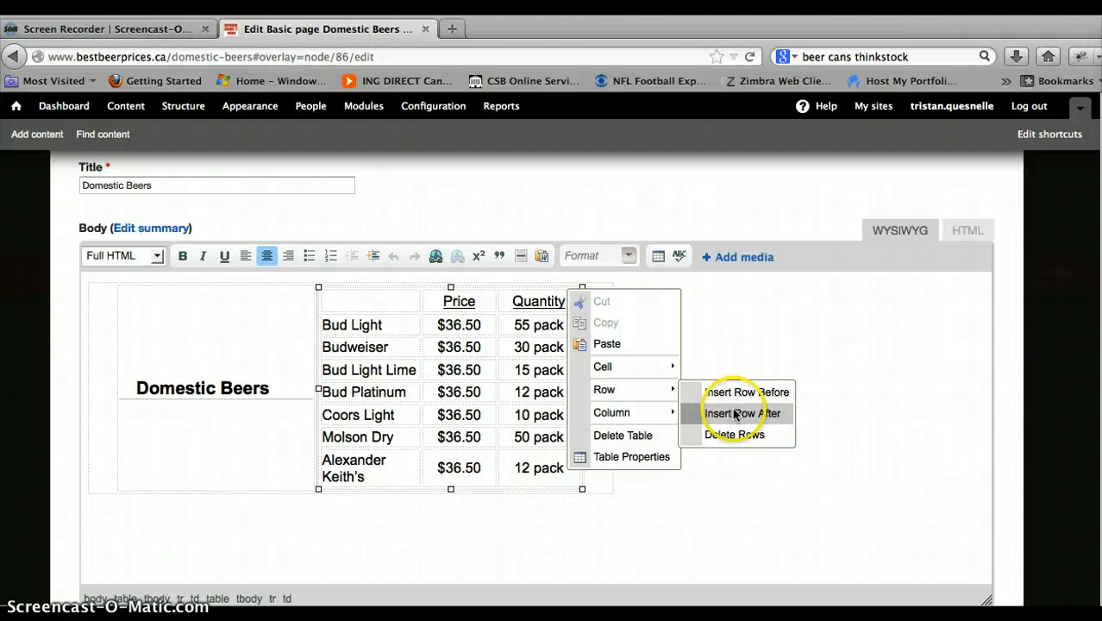
{"action": "left_click", "coordinate": [735, 413]}
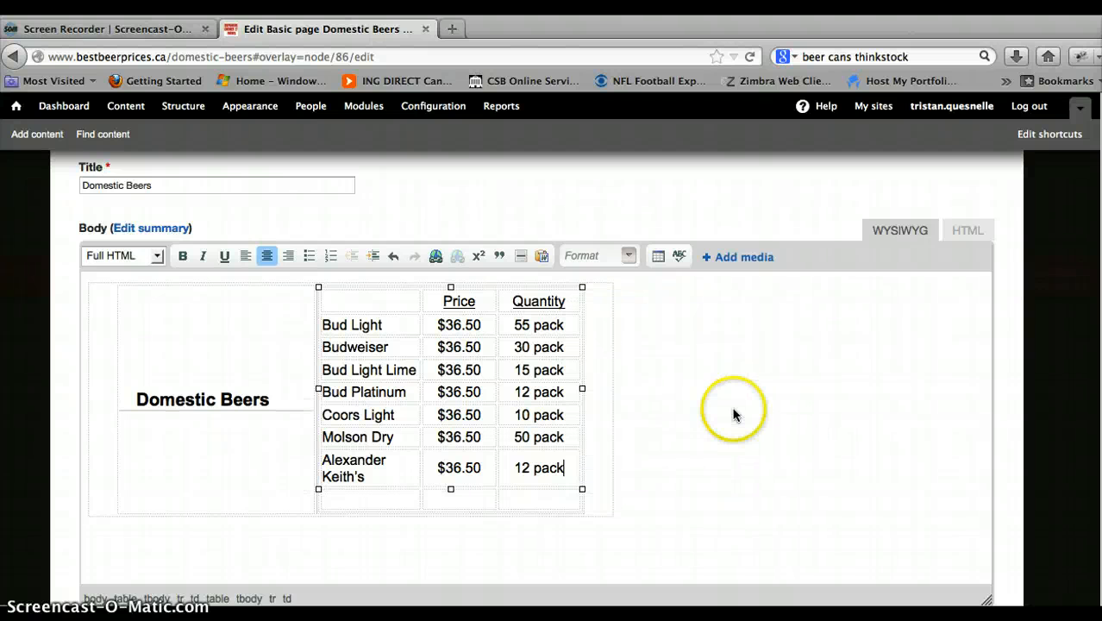
- Fill the new row with Bud Light, $36.50, 55 pack and save the page
{"action": "scroll", "coordinate": [369, 491], "scroll_direction": "down", "scroll_amount": 1}
{"action": "left_click", "coordinate": [357, 479]}
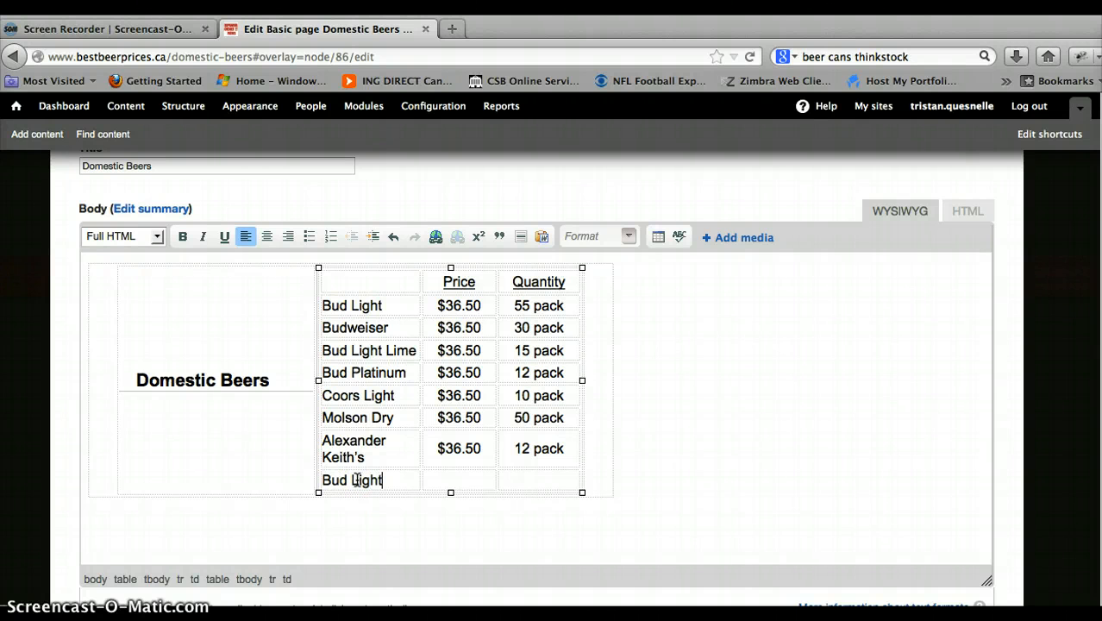
{"action": "key", "text": "Tab"}
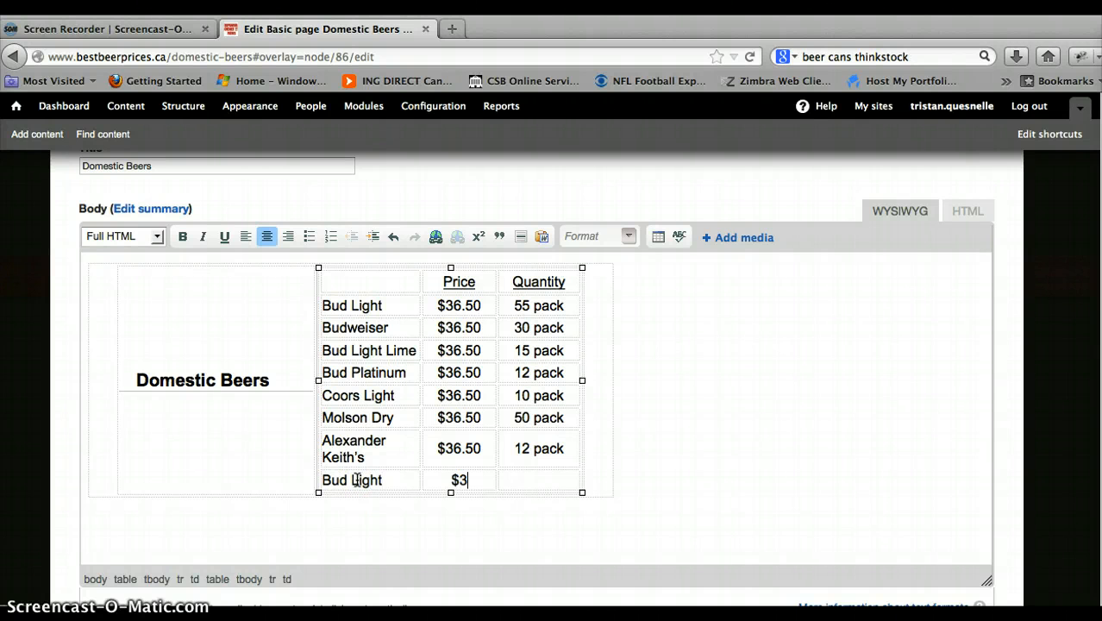
{"action": "left_click", "coordinate": [534, 487]}
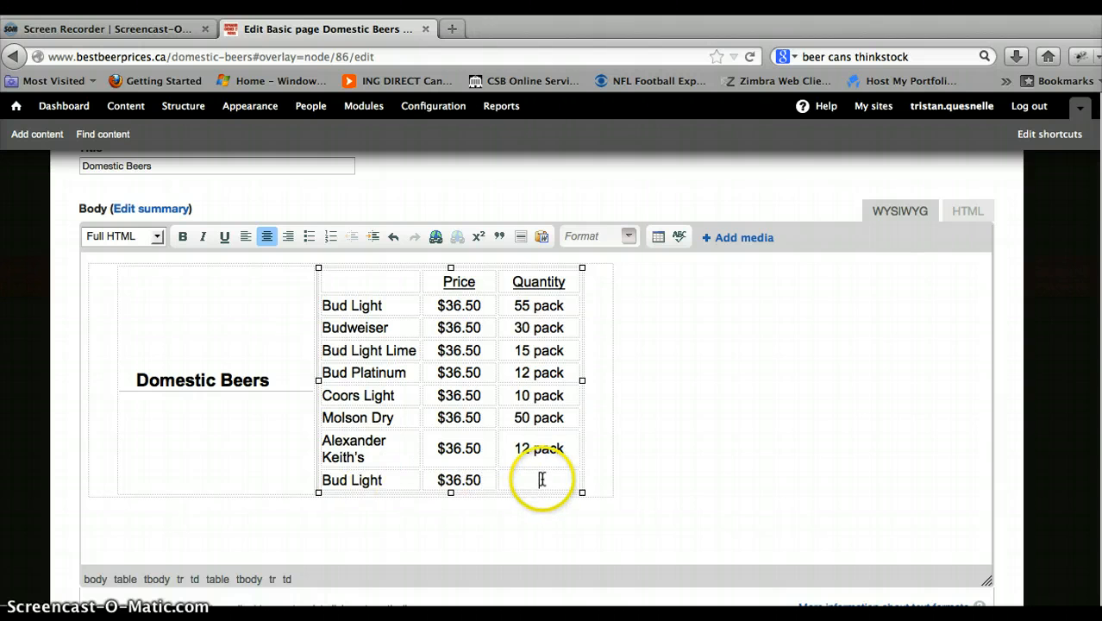
{"action": "left_click", "coordinate": [320, 429]}
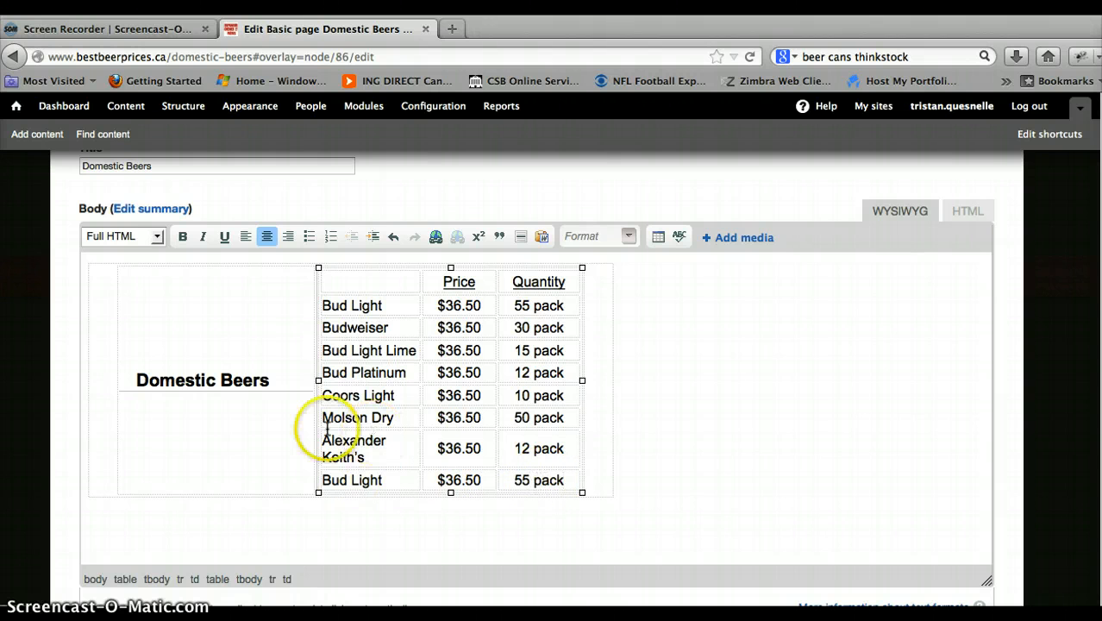
{"action": "scroll", "coordinate": [317, 435], "scroll_direction": "down", "scroll_amount": 5}
{"action": "scroll", "coordinate": [313, 443], "scroll_direction": "down", "scroll_amount": 5}
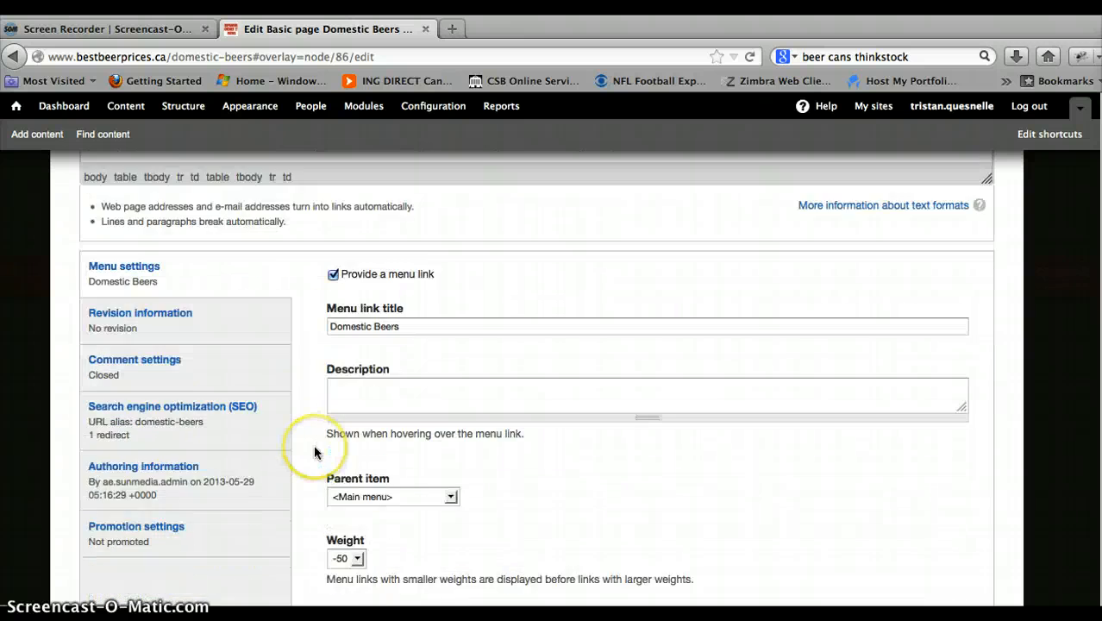
{"action": "left_click", "coordinate": [110, 536]}
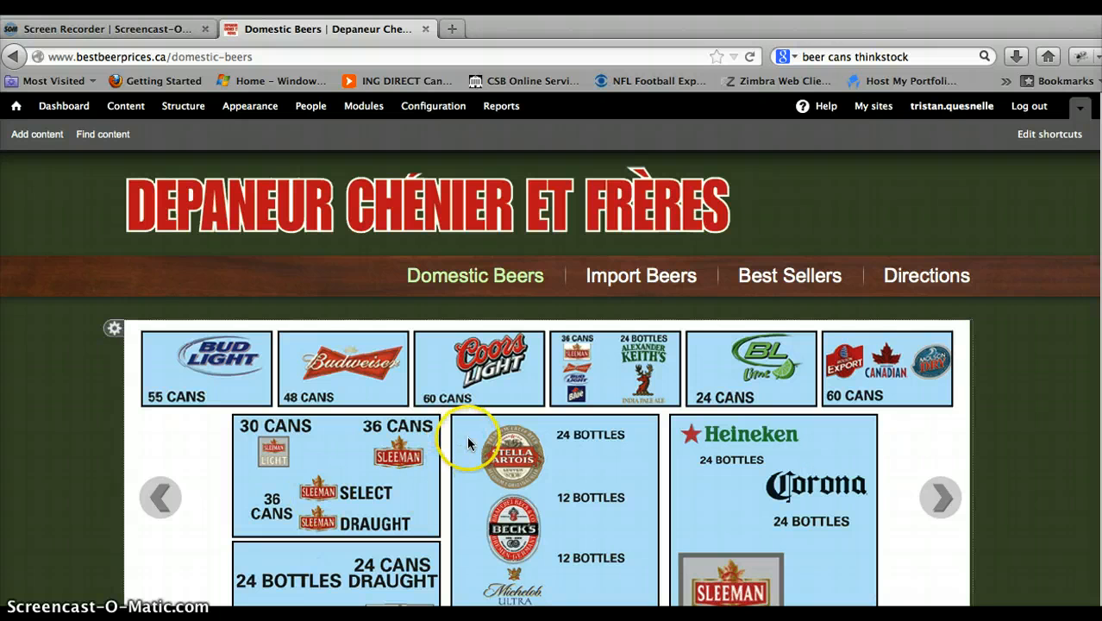
- Check the Bud Light 55 pack row in the saved table, then reopen the edit form
{"action": "scroll", "coordinate": [464, 440], "scroll_direction": "down", "scroll_amount": 10}
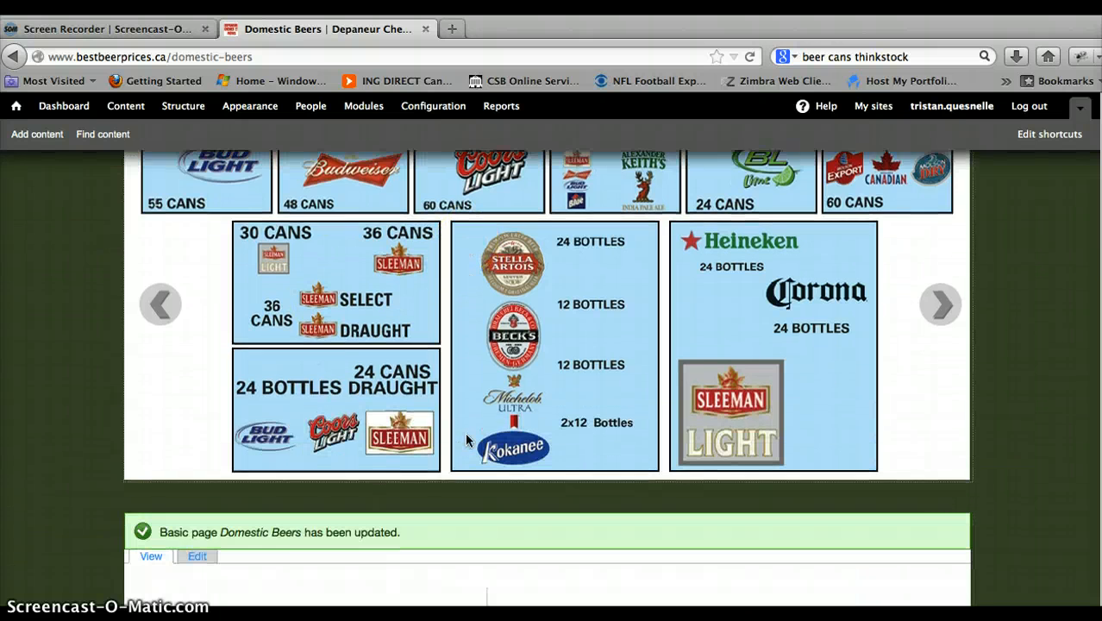
{"action": "scroll", "coordinate": [464, 440], "scroll_direction": "down", "scroll_amount": 1}
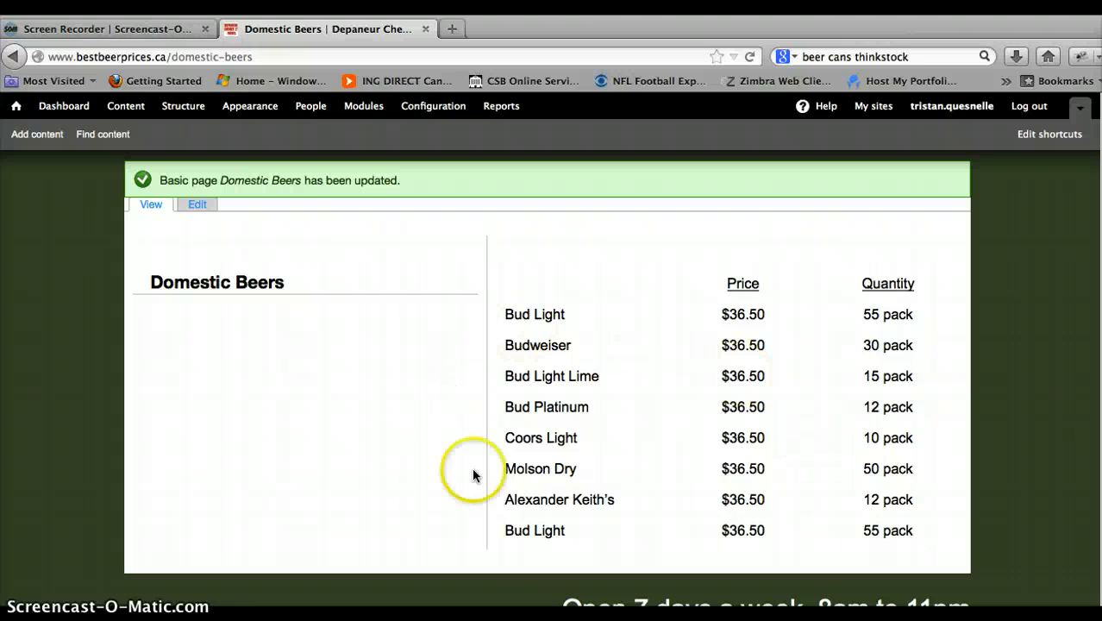
{"action": "left_click", "coordinate": [193, 206]}
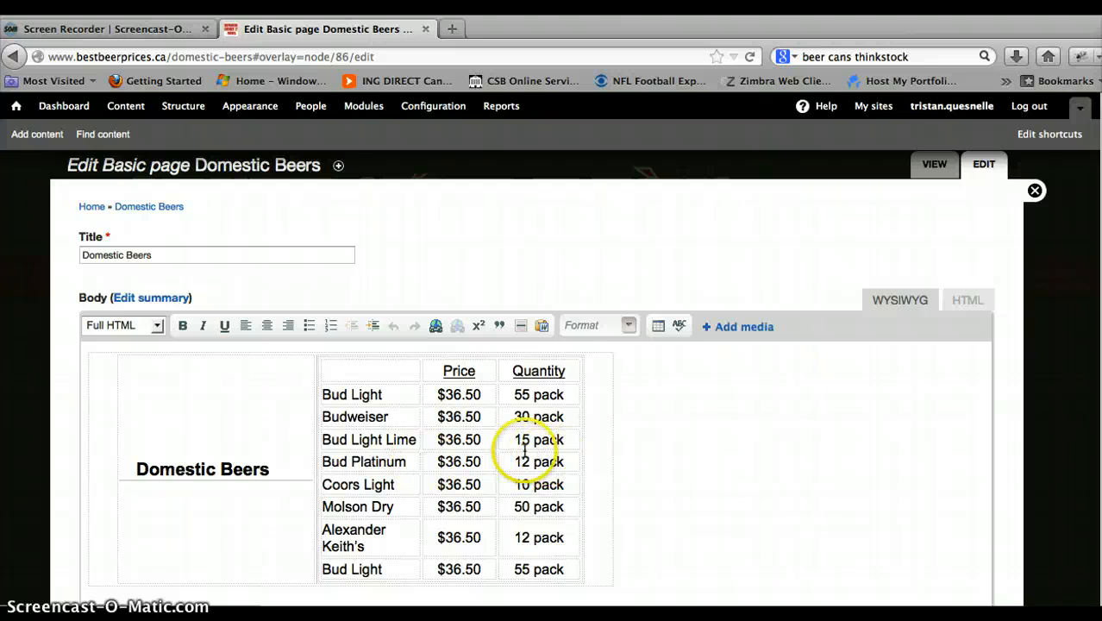
- Select the bottom Bud Light row, delete it with Row > Delete Rows, and save
{"action": "scroll", "coordinate": [524, 449], "scroll_direction": "down", "scroll_amount": 1}
{"action": "scroll", "coordinate": [524, 448], "scroll_direction": "down", "scroll_amount": 1}
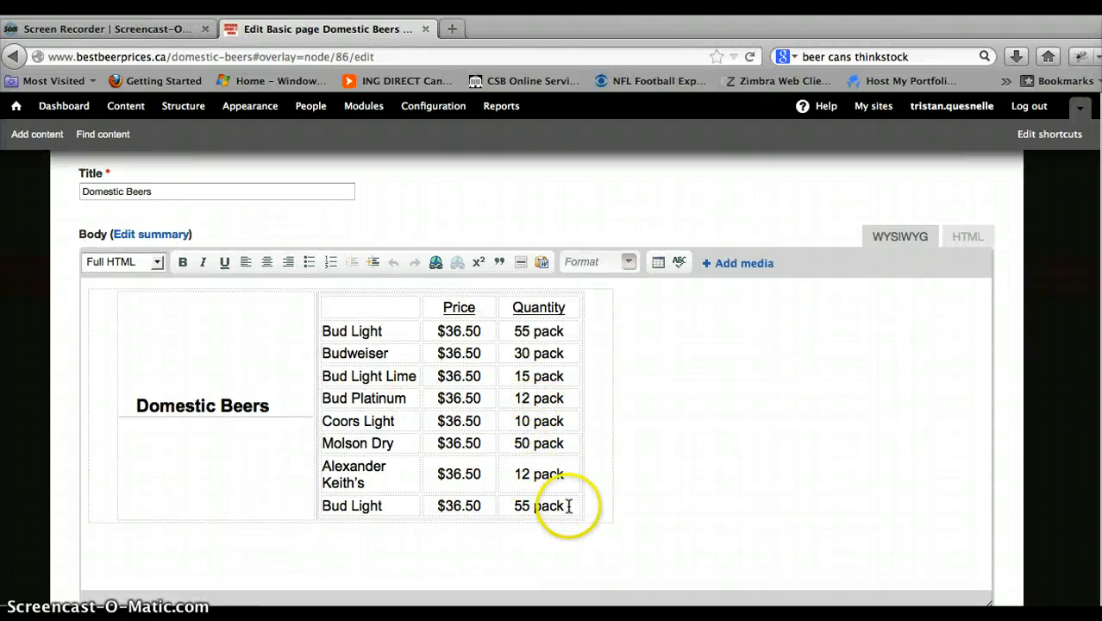
{"action": "left_click_drag", "start_coordinate": [569, 506], "coordinate": [337, 505]}
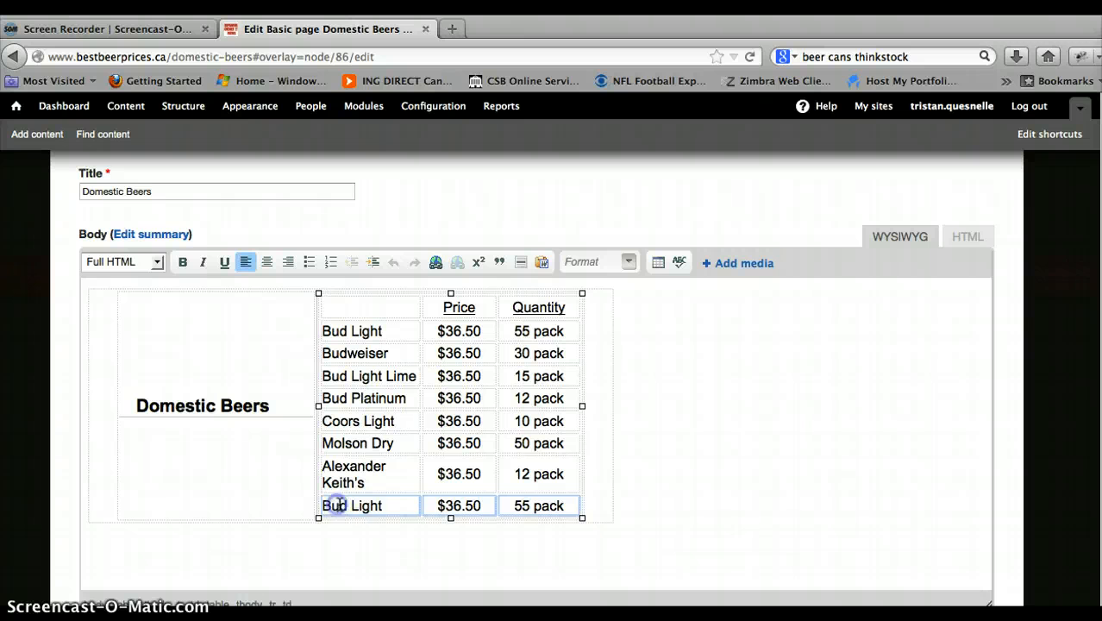
{"action": "right_click", "coordinate": [535, 506]}
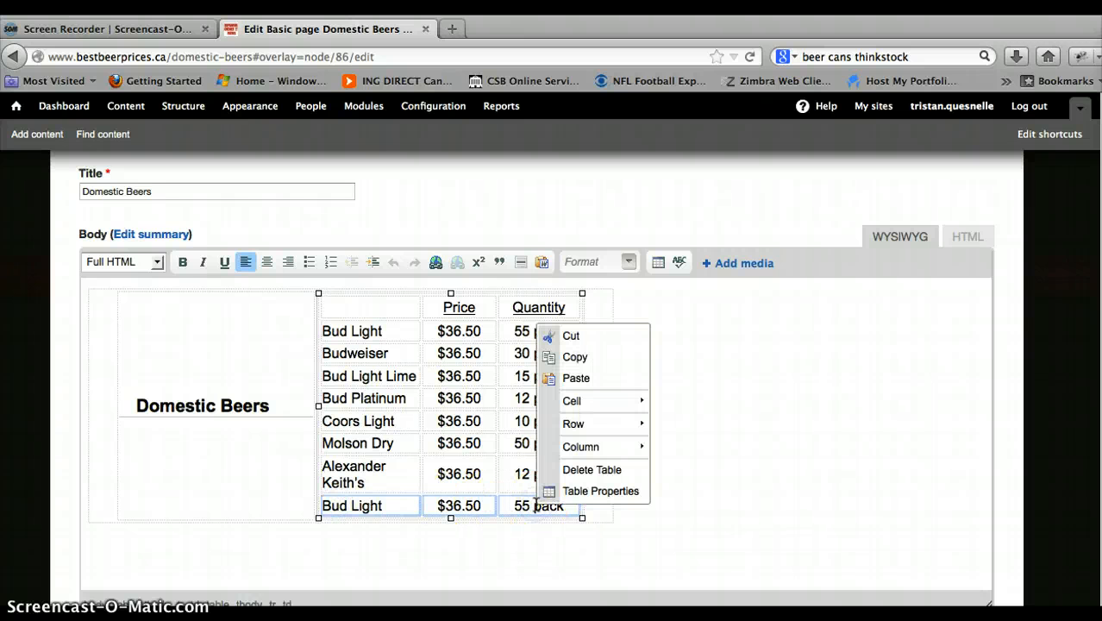
{"action": "mouse_move", "coordinate": [629, 424]}
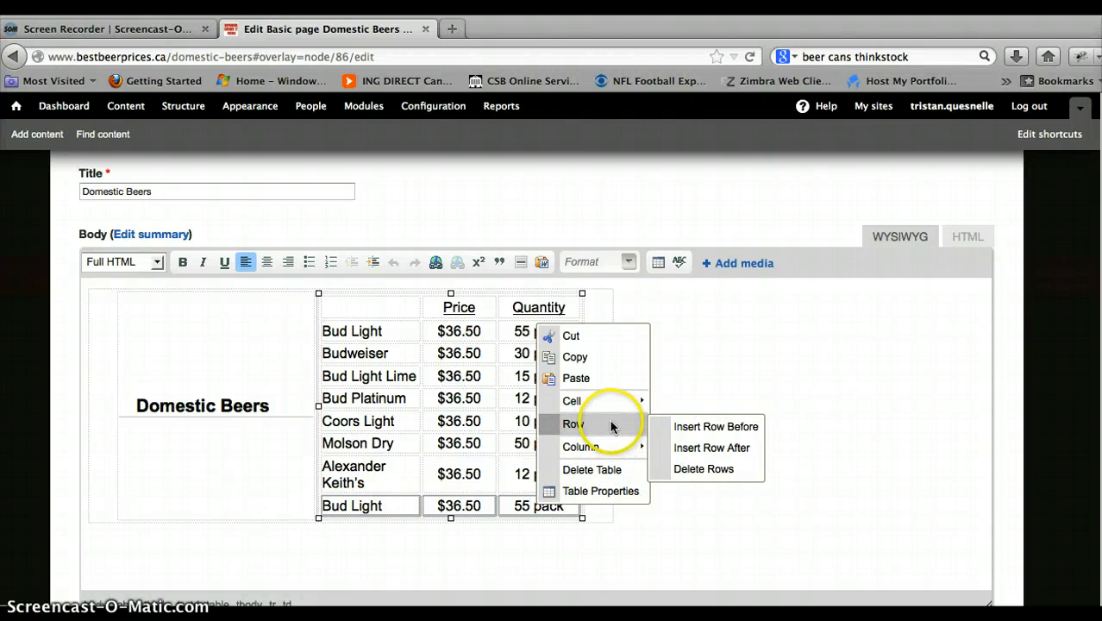
{"action": "left_click", "coordinate": [694, 470]}
{"action": "scroll", "coordinate": [294, 491], "scroll_direction": "down", "scroll_amount": 10}
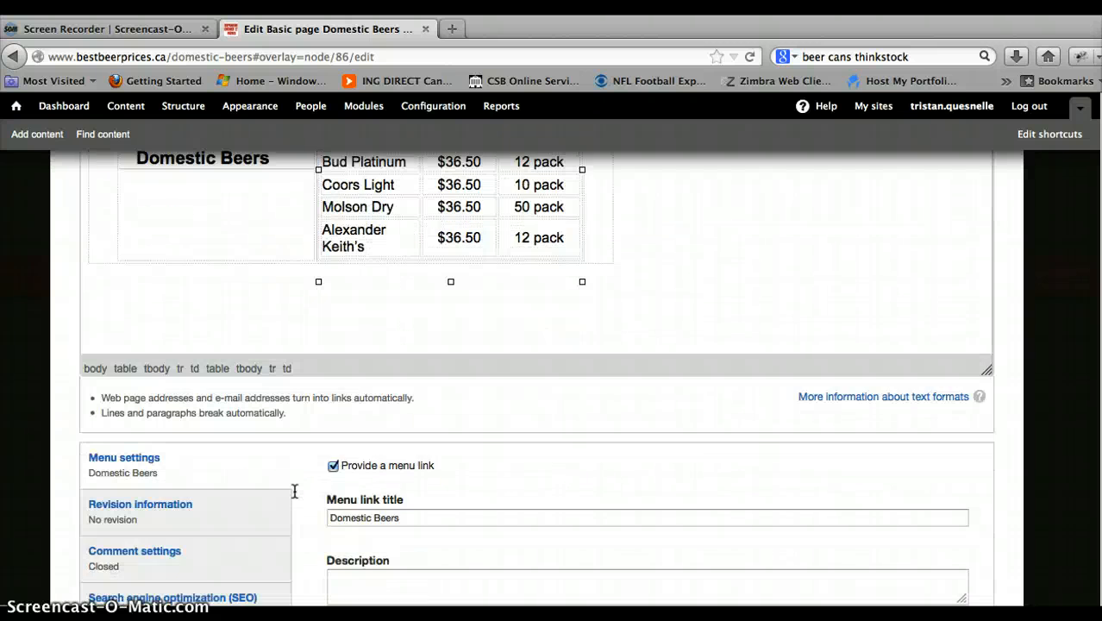
{"action": "left_click", "coordinate": [108, 537]}
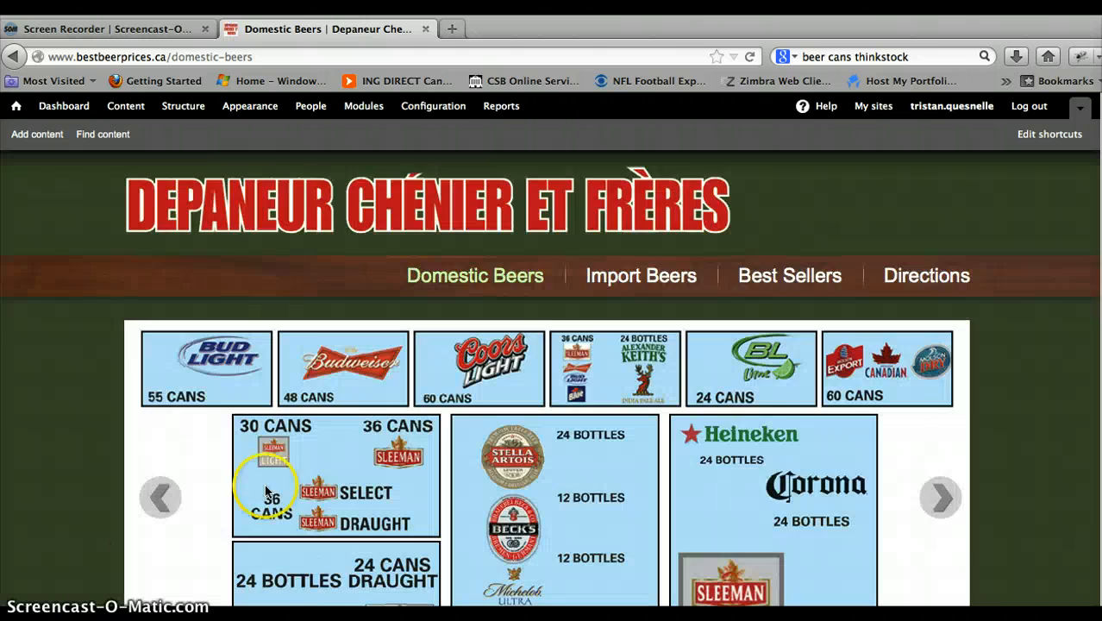
- Review the updated price table and reload the Domestic Beers page
{"action": "scroll", "coordinate": [349, 476], "scroll_direction": "down", "scroll_amount": 5}
{"action": "scroll", "coordinate": [348, 473], "scroll_direction": "down", "scroll_amount": 5}
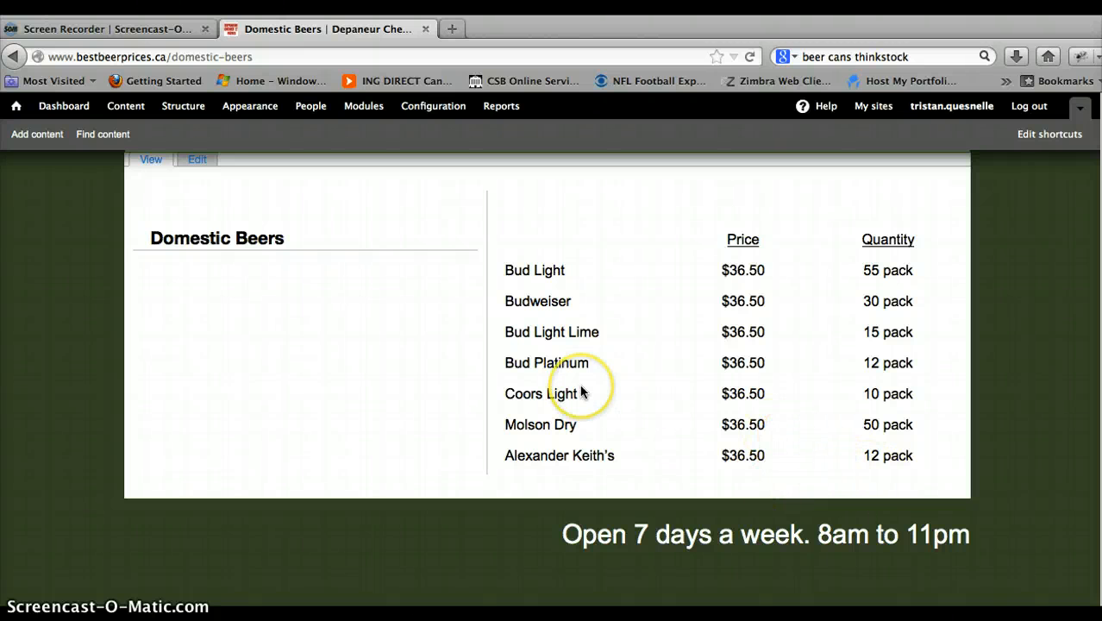
{"action": "scroll", "coordinate": [581, 391], "scroll_direction": "up", "scroll_amount": 5}
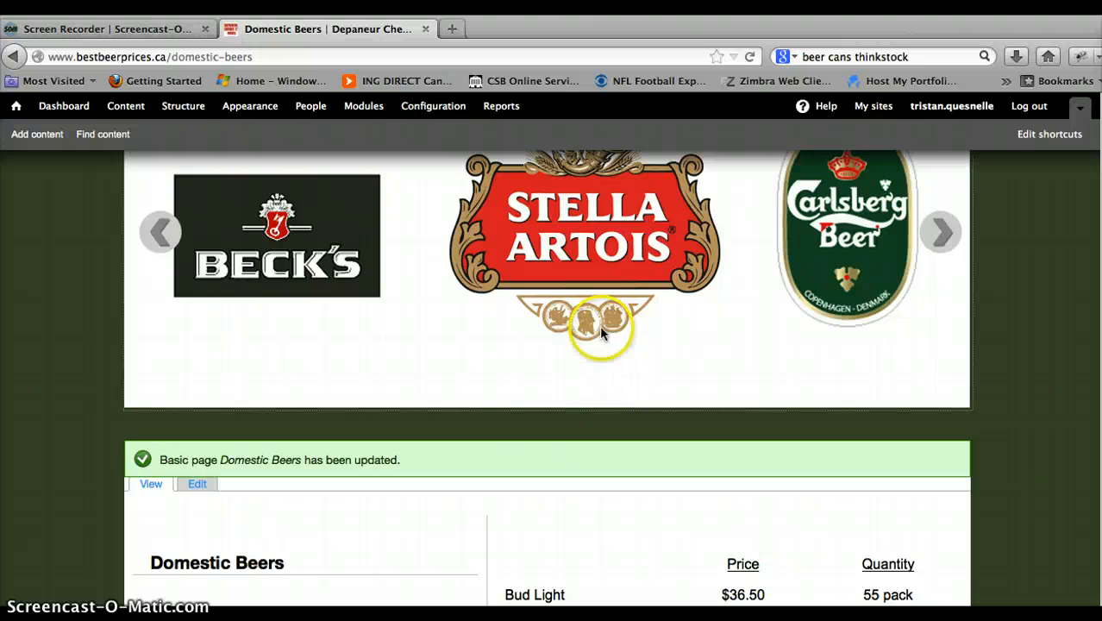
{"action": "scroll", "coordinate": [599, 325], "scroll_direction": "up", "scroll_amount": 3}
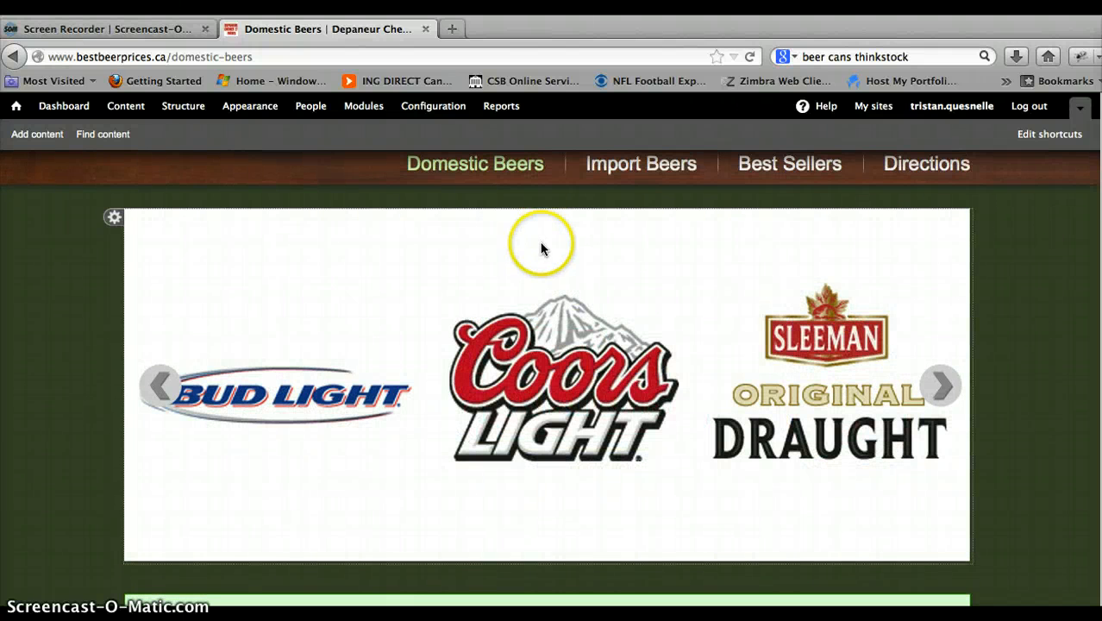
{"action": "left_click", "coordinate": [468, 167]}
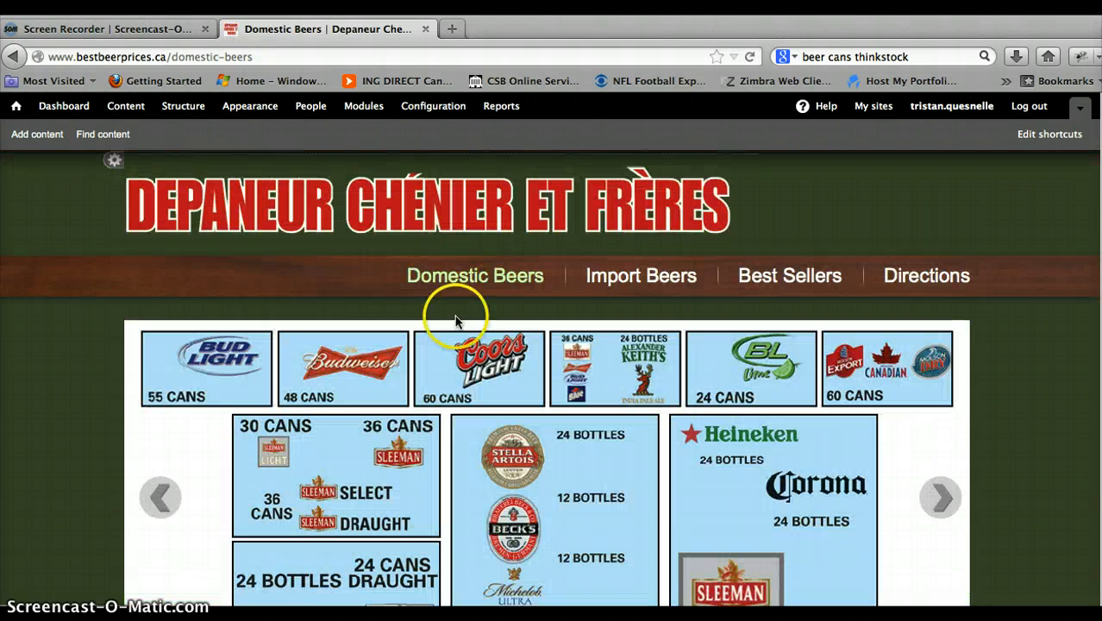
- Open Configure block for the rotating beer-logo banner
{"action": "scroll", "coordinate": [448, 284], "scroll_direction": "down", "scroll_amount": 3}
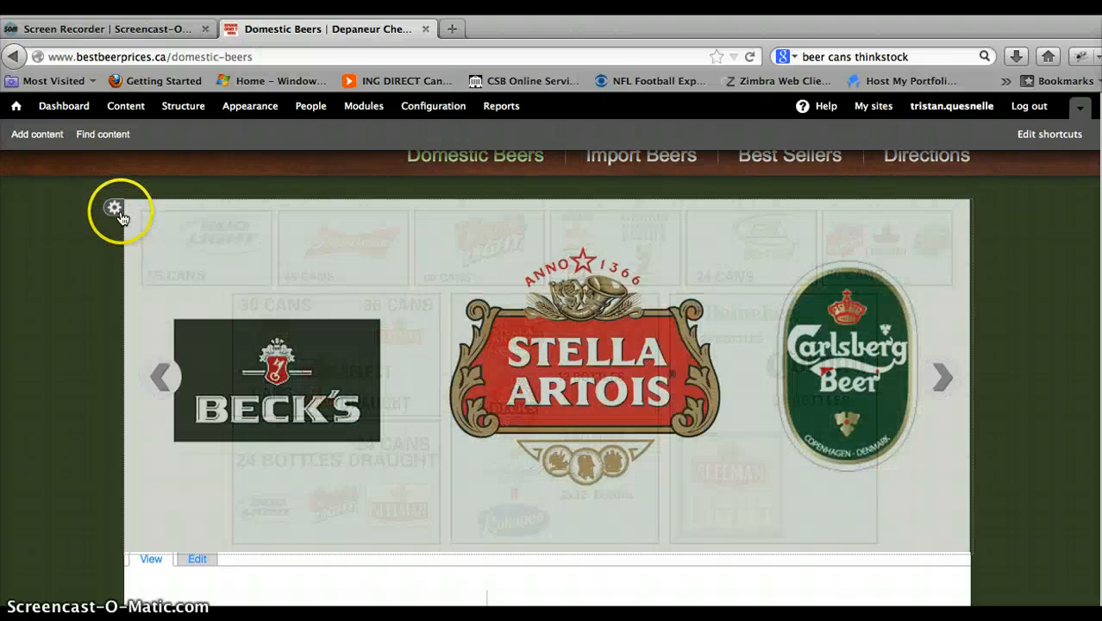
{"action": "left_click", "coordinate": [114, 207]}
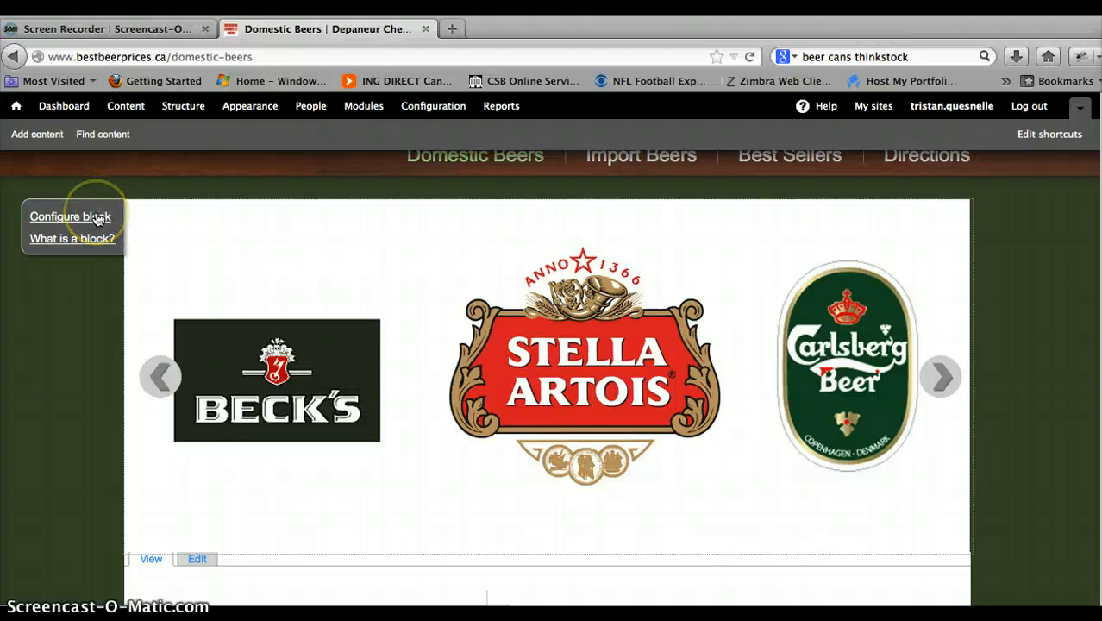
{"action": "left_click", "coordinate": [97, 218]}
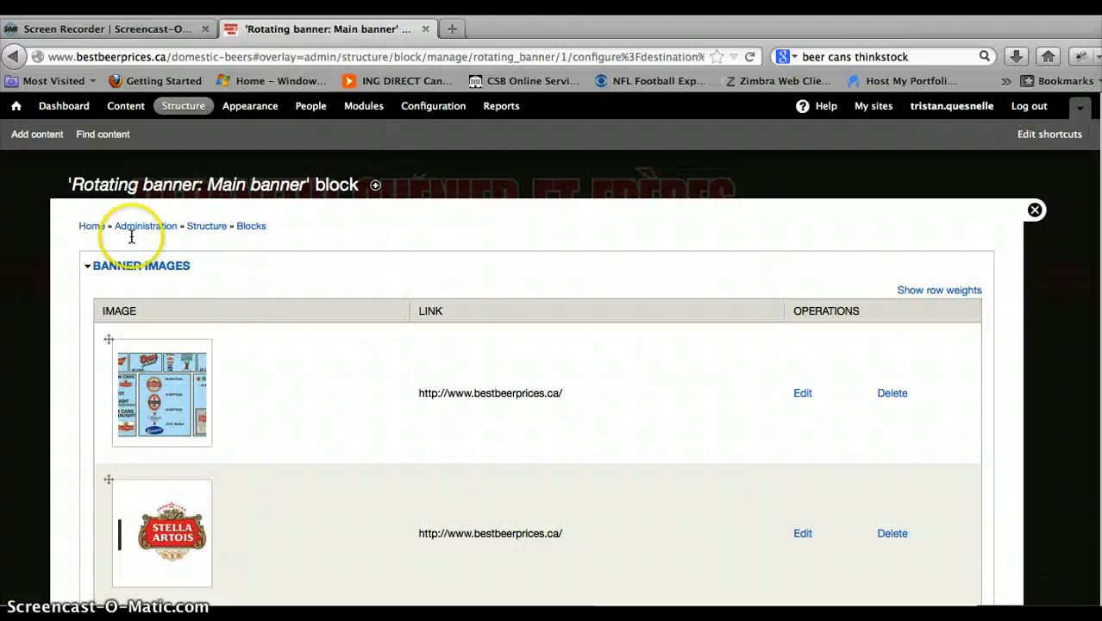
- Add a new slide to the Main banner and bring up its Choose banner image dialog
{"action": "scroll", "coordinate": [259, 397], "scroll_direction": "down", "scroll_amount": 2}
{"action": "scroll", "coordinate": [259, 403], "scroll_direction": "down", "scroll_amount": 1}
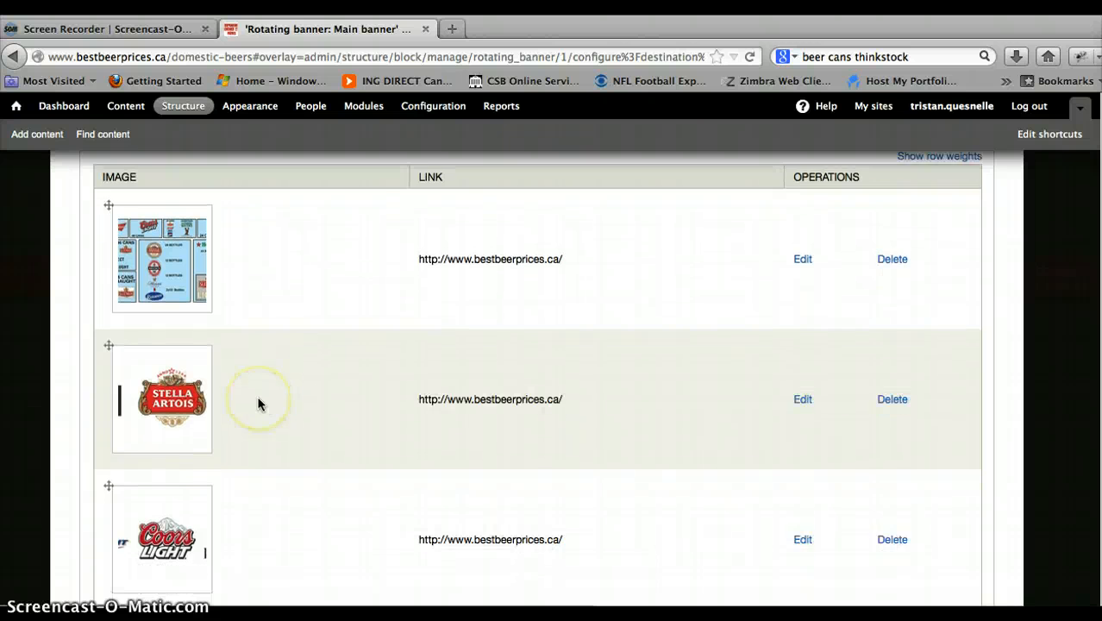
{"action": "scroll", "coordinate": [258, 404], "scroll_direction": "down", "scroll_amount": 1}
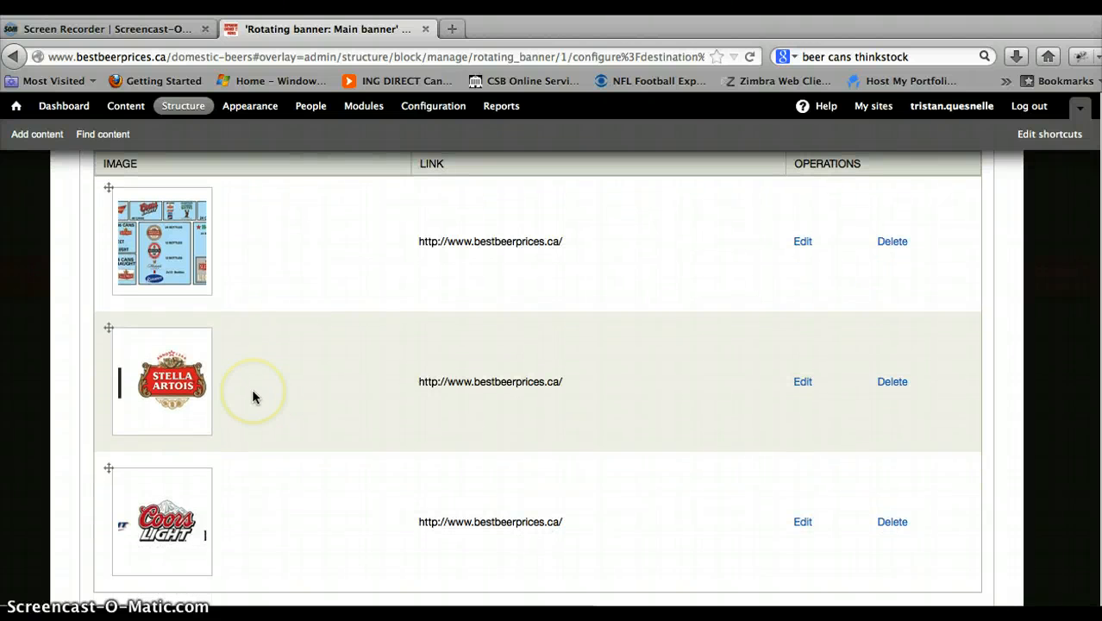
{"action": "scroll", "coordinate": [251, 392], "scroll_direction": "down", "scroll_amount": 1}
{"action": "scroll", "coordinate": [252, 405], "scroll_direction": "down", "scroll_amount": 1}
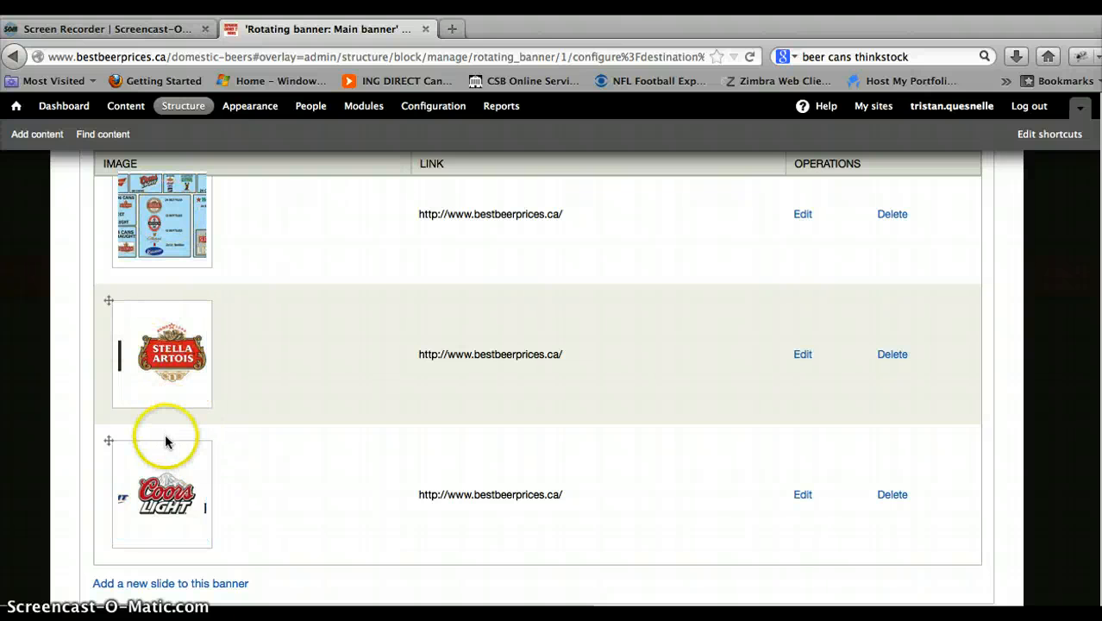
{"action": "scroll", "coordinate": [186, 508], "scroll_direction": "down", "scroll_amount": 3}
{"action": "scroll", "coordinate": [186, 508], "scroll_direction": "down", "scroll_amount": 1}
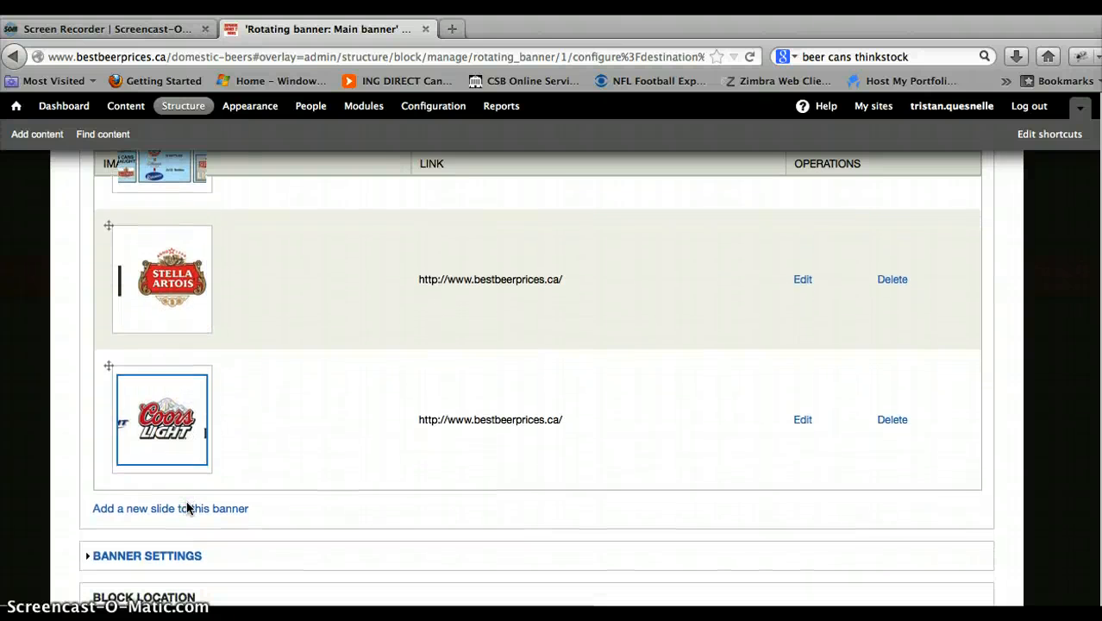
{"action": "left_click", "coordinate": [167, 517]}
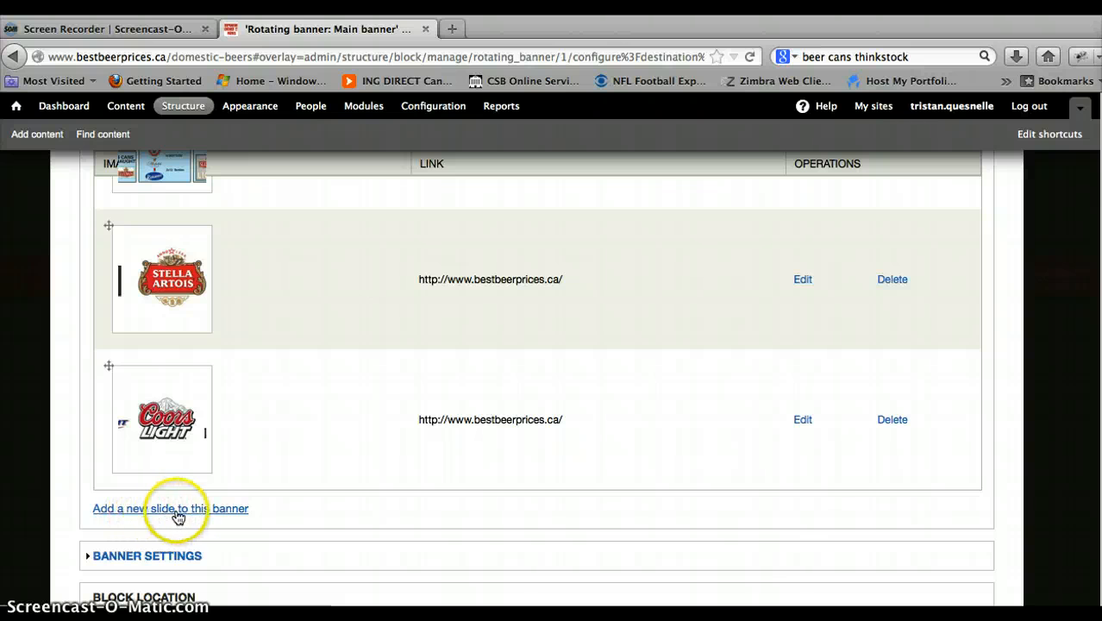
{"action": "left_click", "coordinate": [186, 512]}
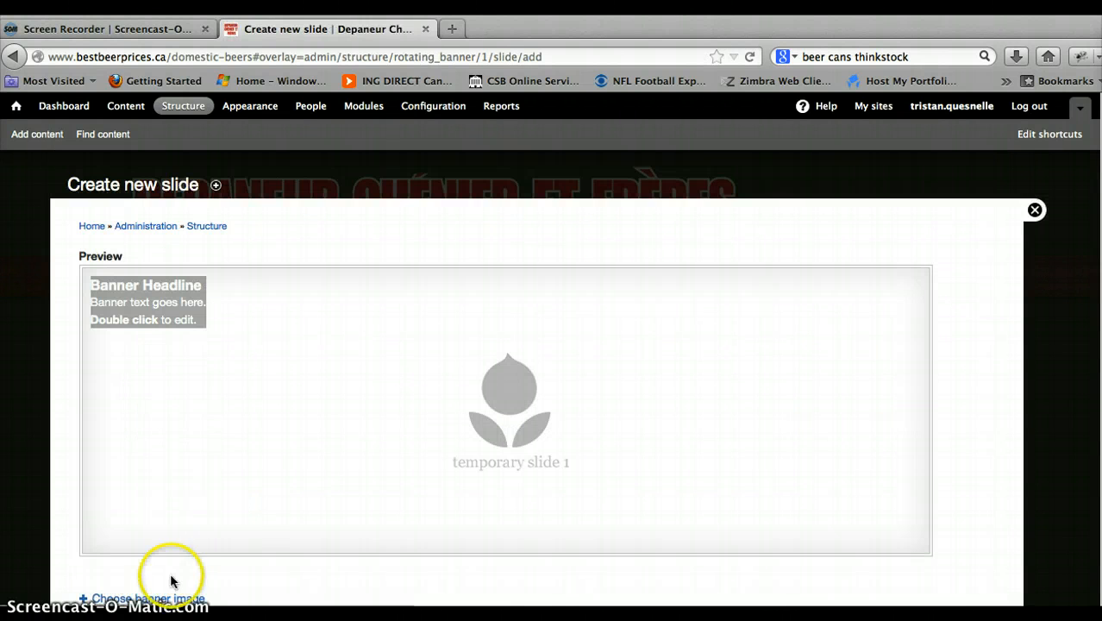
{"action": "scroll", "coordinate": [175, 500], "scroll_direction": "down", "scroll_amount": 3}
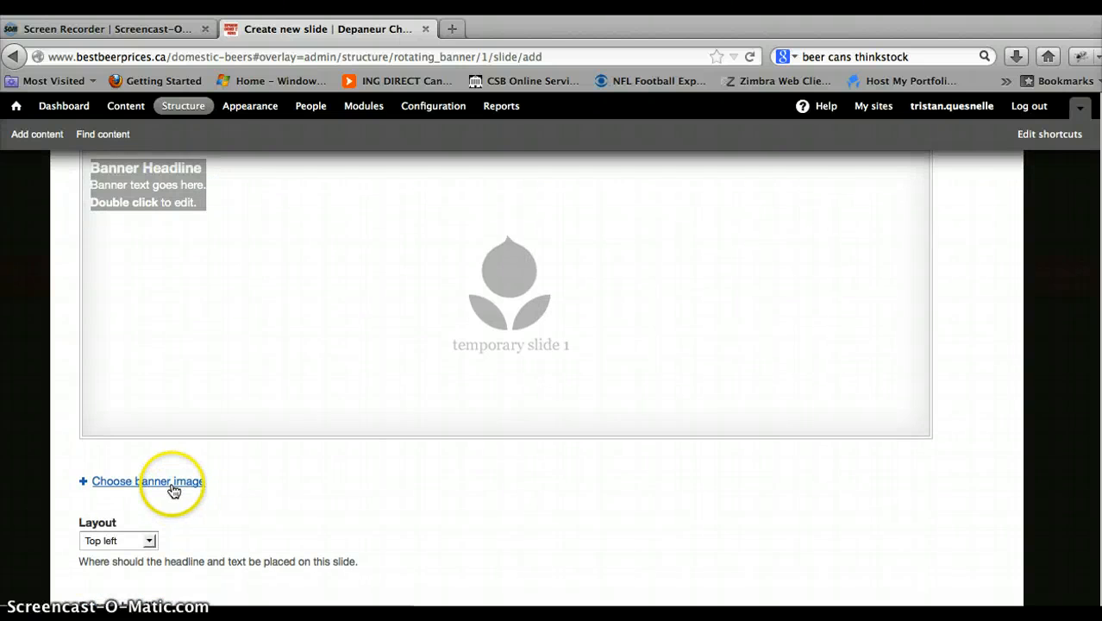
{"action": "left_click", "coordinate": [170, 481]}
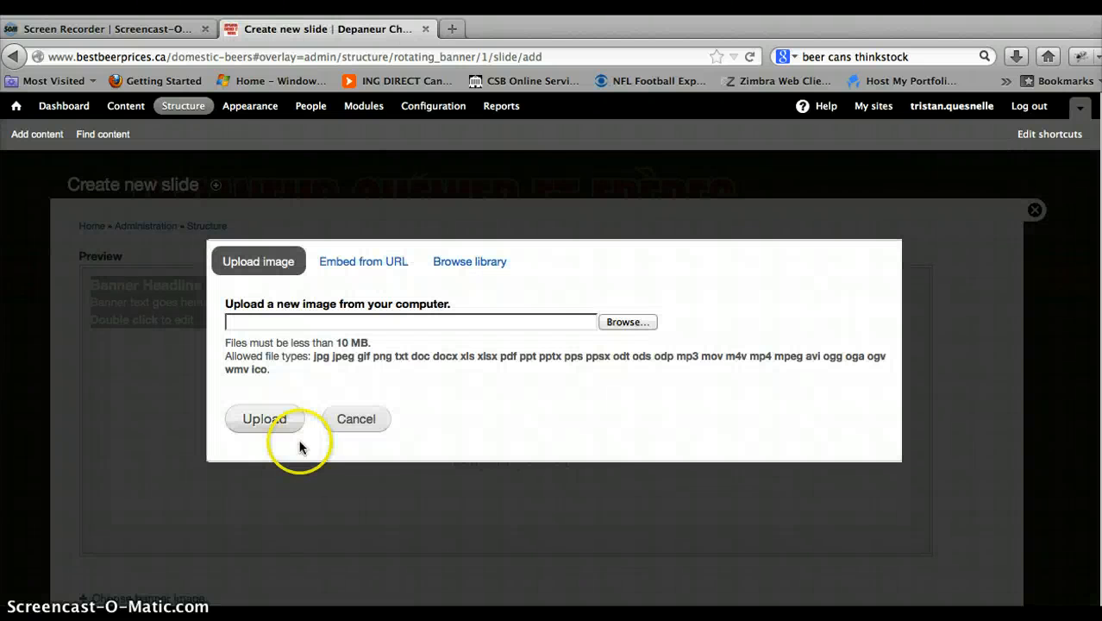
- Pick domestic-beer-banner.jpg from the Desktop as the slide's image for upload
{"action": "left_click", "coordinate": [627, 321]}
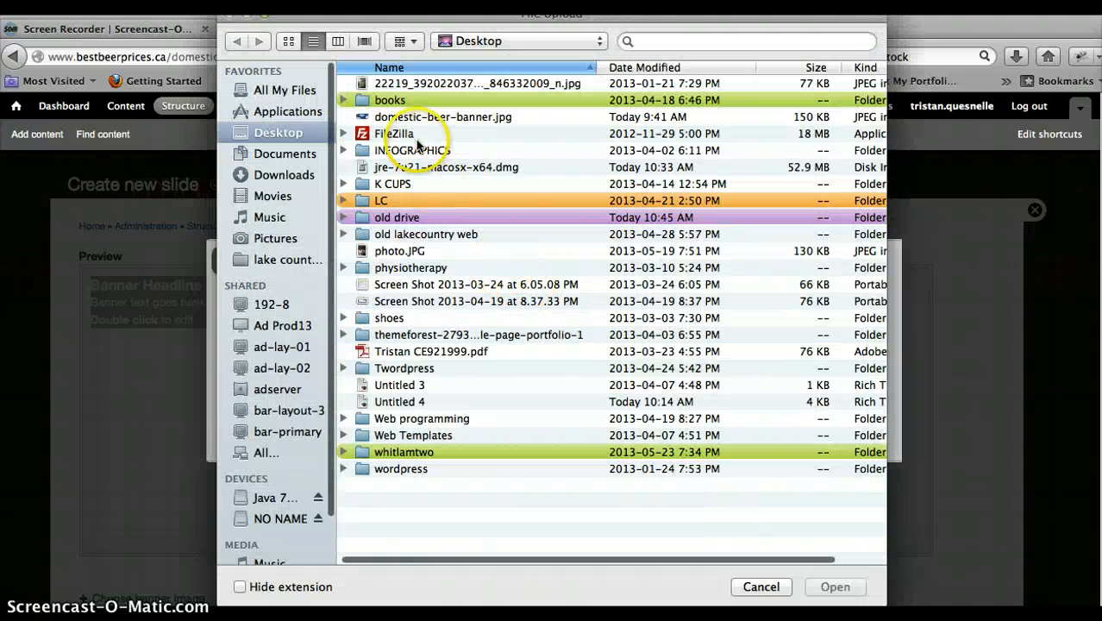
{"action": "double_click", "coordinate": [413, 117]}
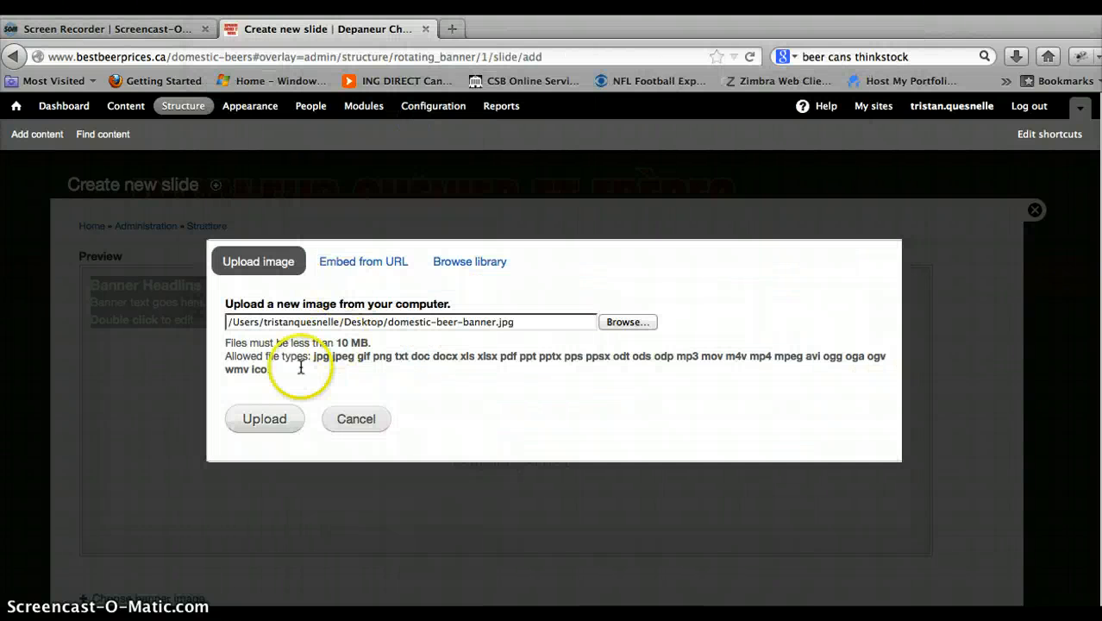
{"action": "left_click", "coordinate": [263, 426]}
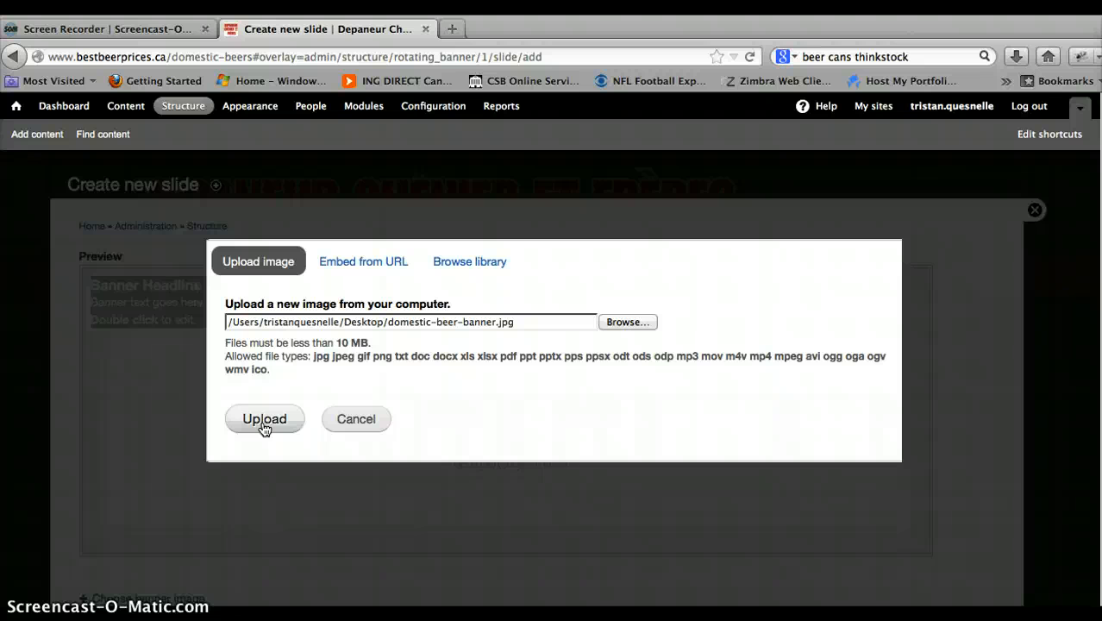
- Upload the beer-cans image and select the placeholder Headline text
{"action": "left_click", "coordinate": [265, 422]}
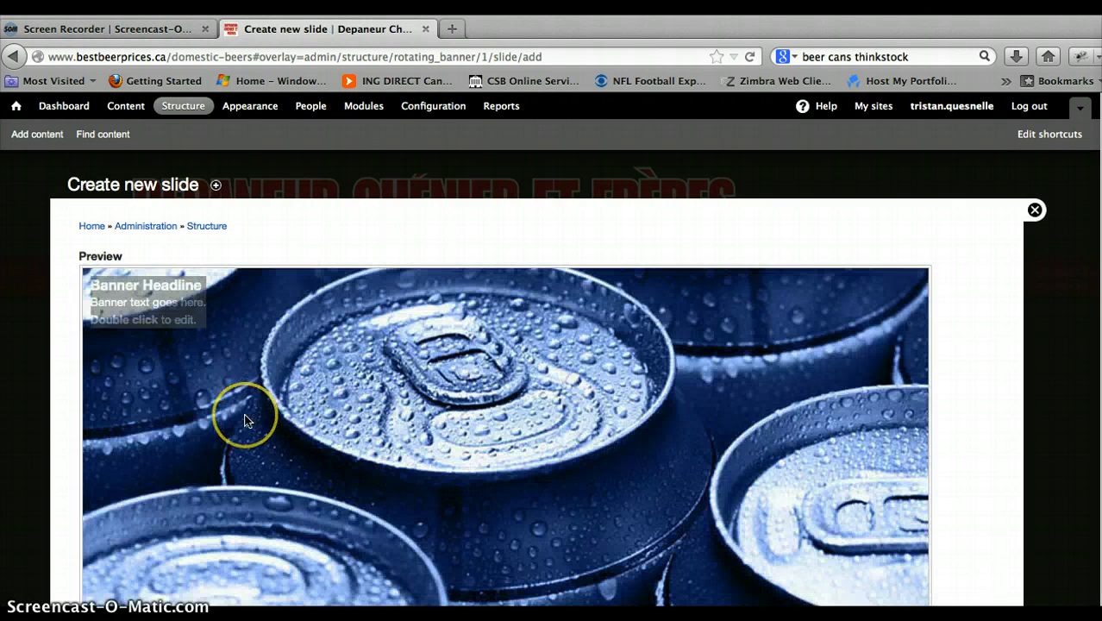
{"action": "scroll", "coordinate": [245, 420], "scroll_direction": "down", "scroll_amount": 1}
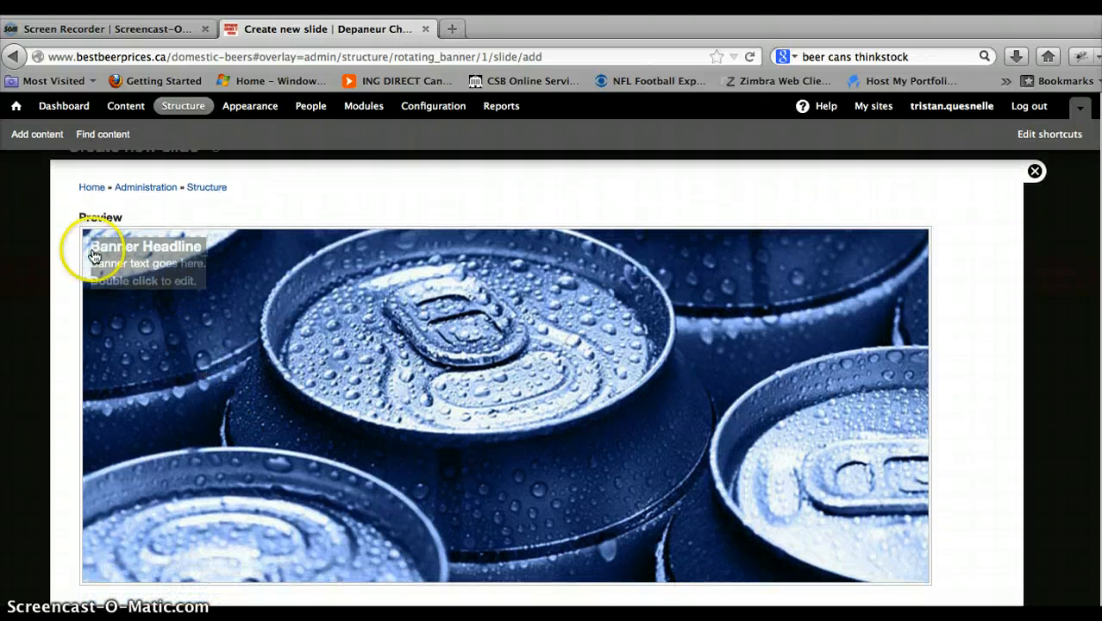
{"action": "scroll", "coordinate": [185, 467], "scroll_direction": "down", "scroll_amount": 5}
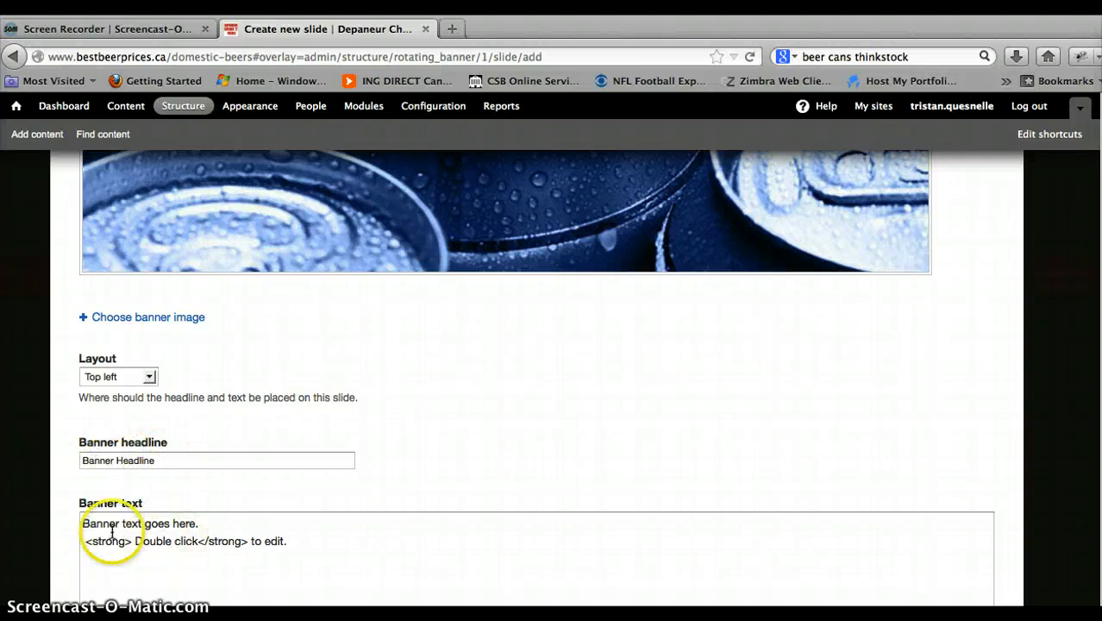
{"action": "left_click", "coordinate": [126, 461]}
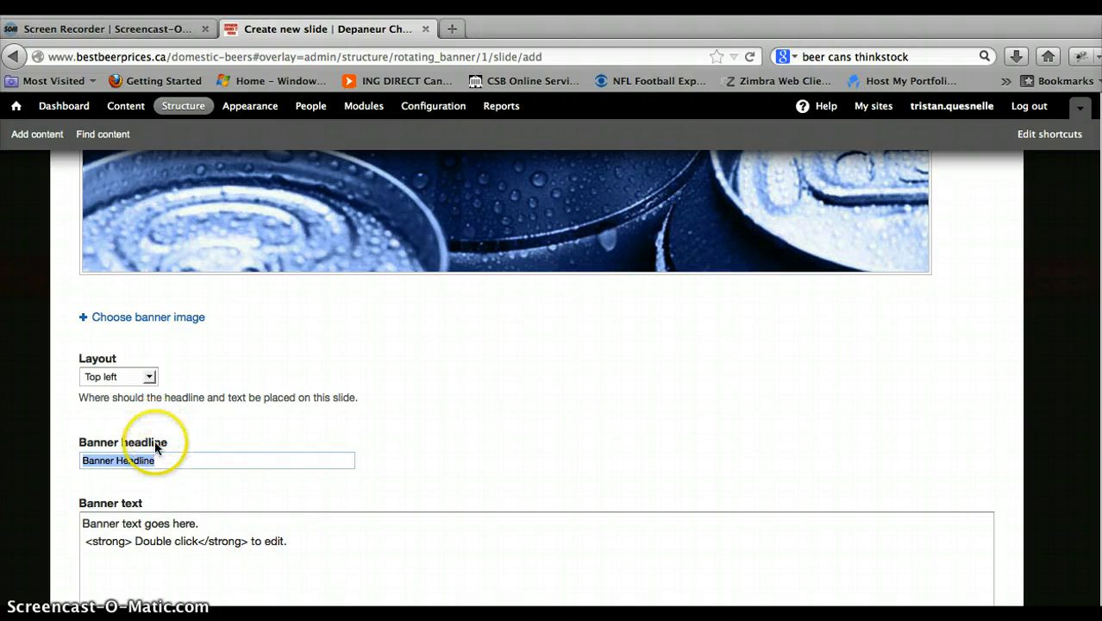
{"action": "left_click_drag", "start_coordinate": [154, 461], "coordinate": [111, 461]}
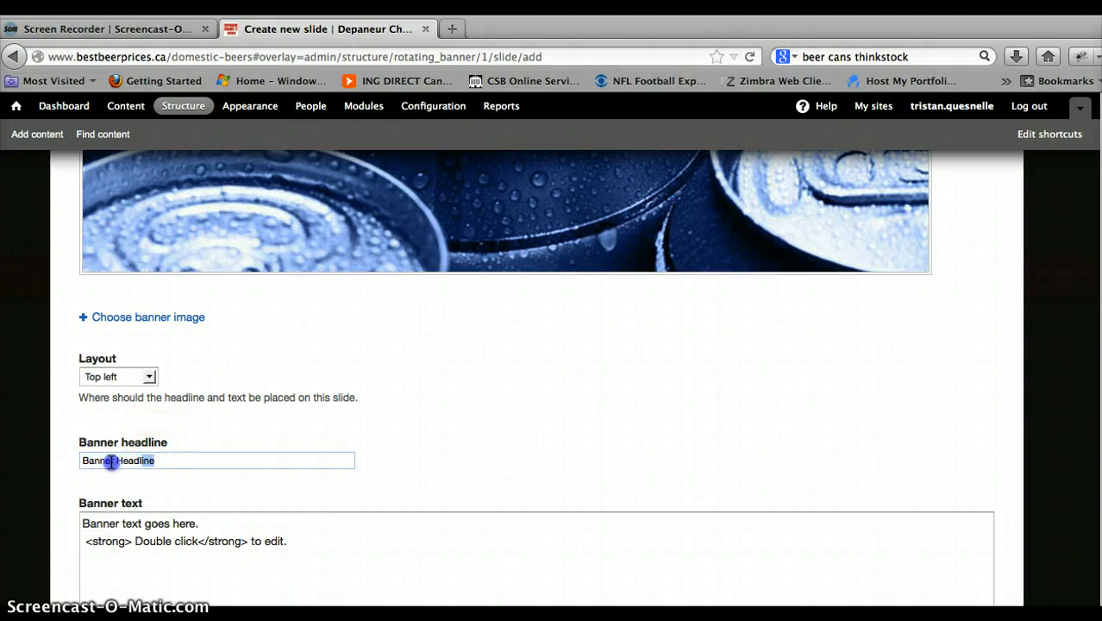
- Set the slide's text layout to Top right
{"action": "scroll", "coordinate": [140, 418], "scroll_direction": "up", "scroll_amount": 1}
{"action": "left_click", "coordinate": [149, 395]}
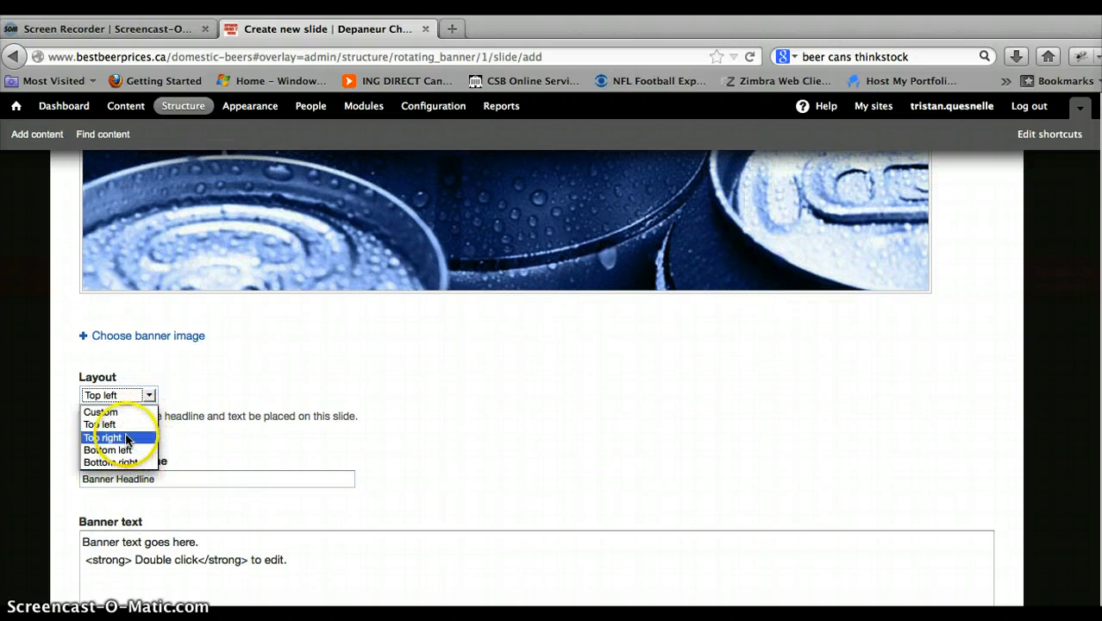
{"action": "scroll", "coordinate": [294, 381], "scroll_direction": "up", "scroll_amount": 5}
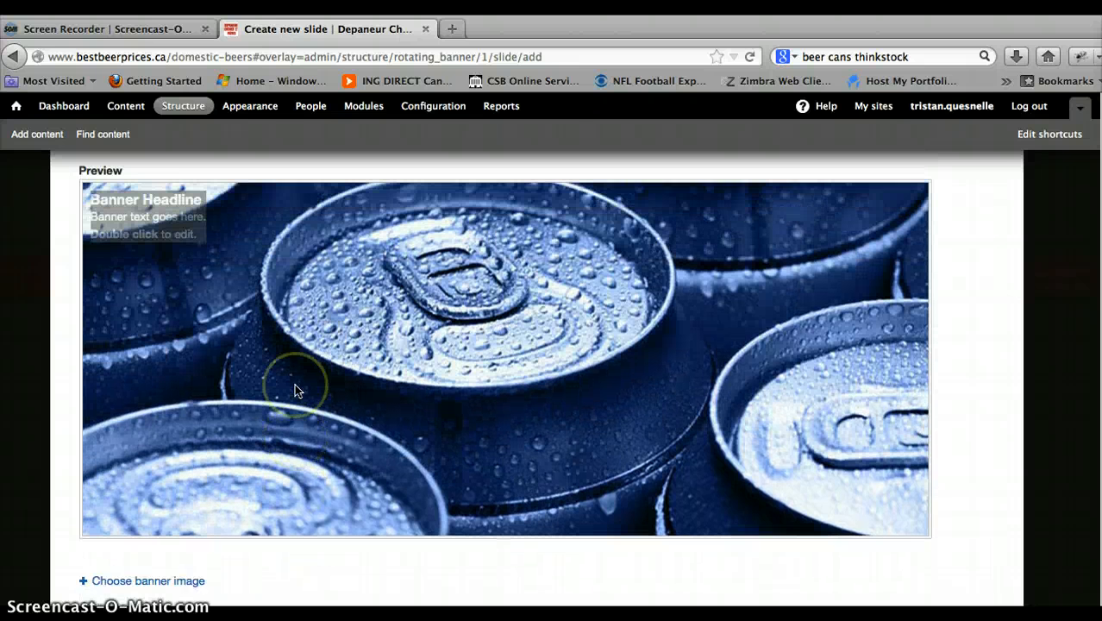
{"action": "scroll", "coordinate": [294, 391], "scroll_direction": "up", "scroll_amount": 1}
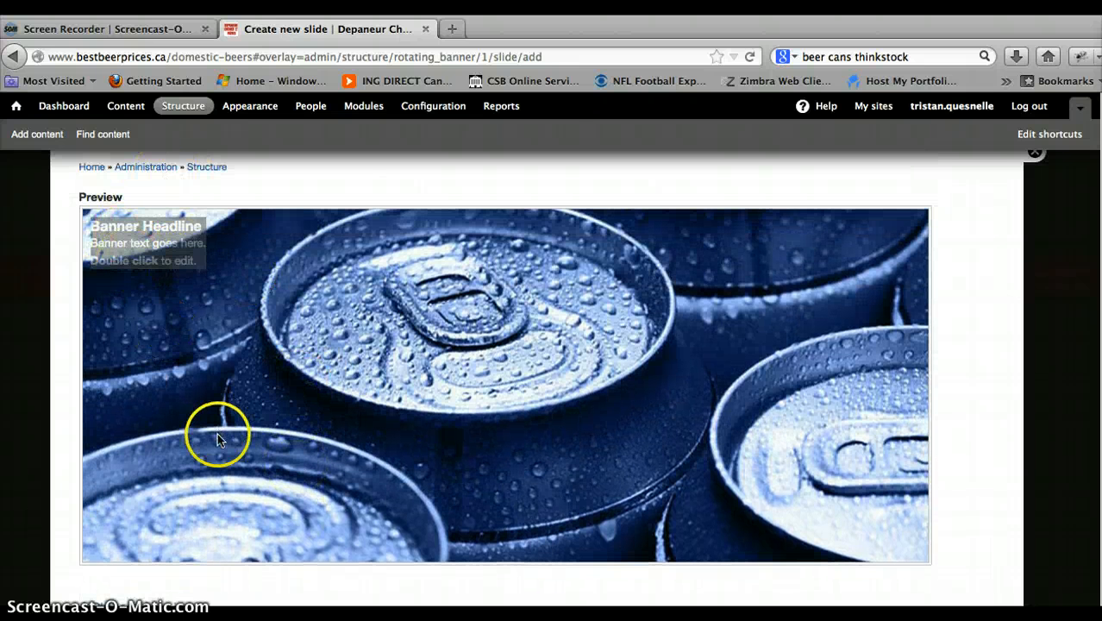
{"action": "scroll", "coordinate": [217, 433], "scroll_direction": "down", "scroll_amount": 2}
{"action": "left_click", "coordinate": [149, 588]}
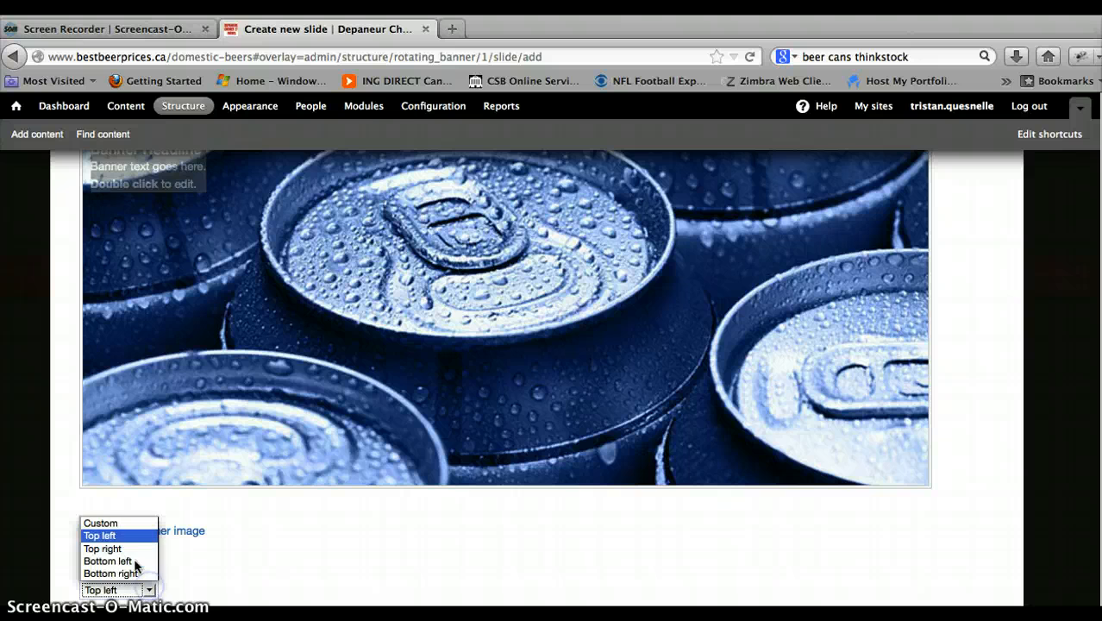
{"action": "left_click", "coordinate": [102, 548]}
{"action": "scroll", "coordinate": [306, 447], "scroll_direction": "up", "scroll_amount": 2}
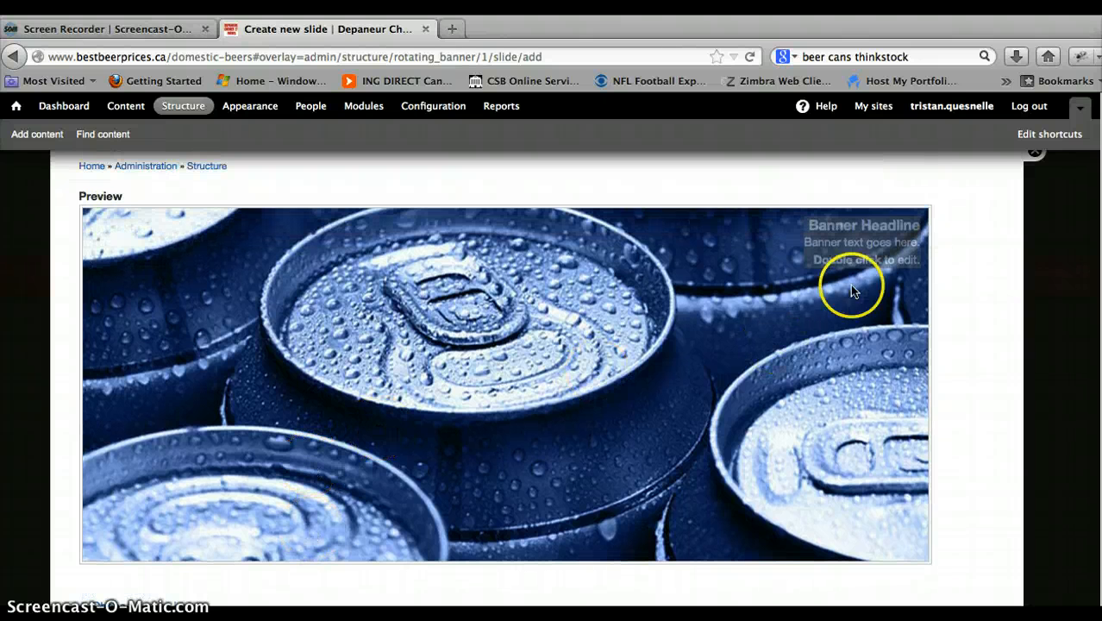
{"action": "scroll", "coordinate": [204, 518], "scroll_direction": "down", "scroll_amount": 3}
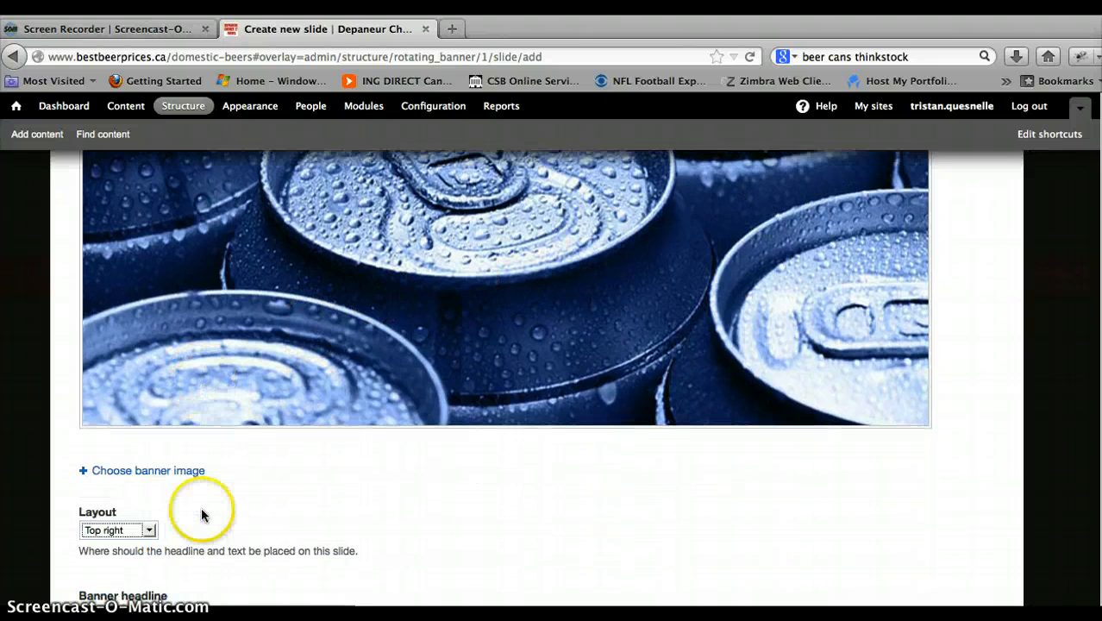
{"action": "scroll", "coordinate": [140, 554], "scroll_direction": "down", "scroll_amount": 2}
- Delete the placeholder banner text and save the new slide
{"action": "left_click", "coordinate": [173, 538]}
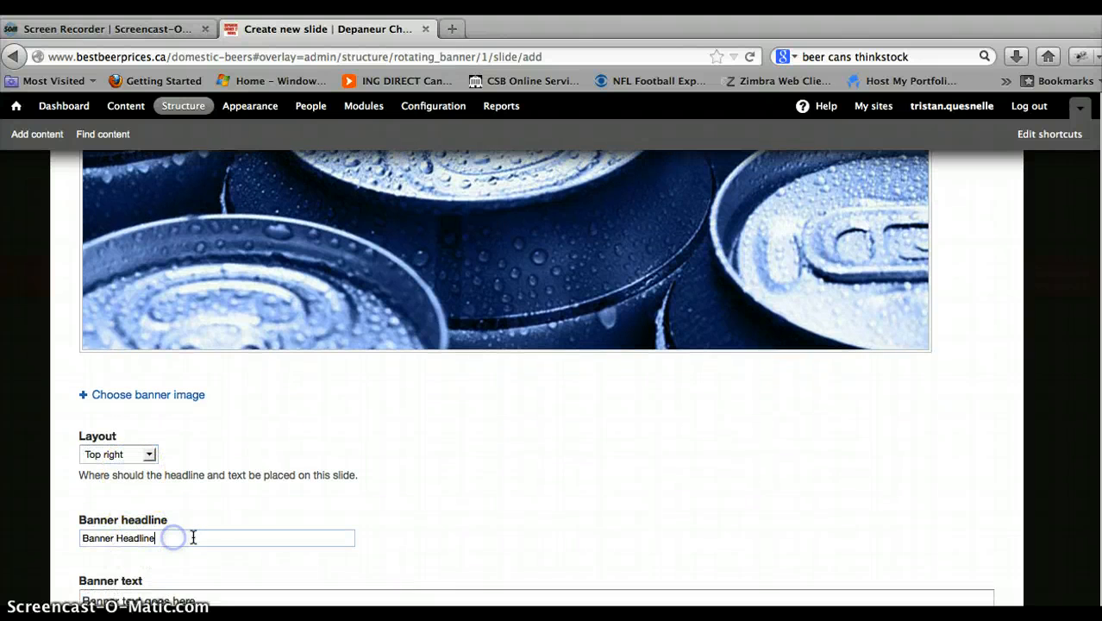
{"action": "scroll", "coordinate": [192, 554], "scroll_direction": "down", "scroll_amount": 2}
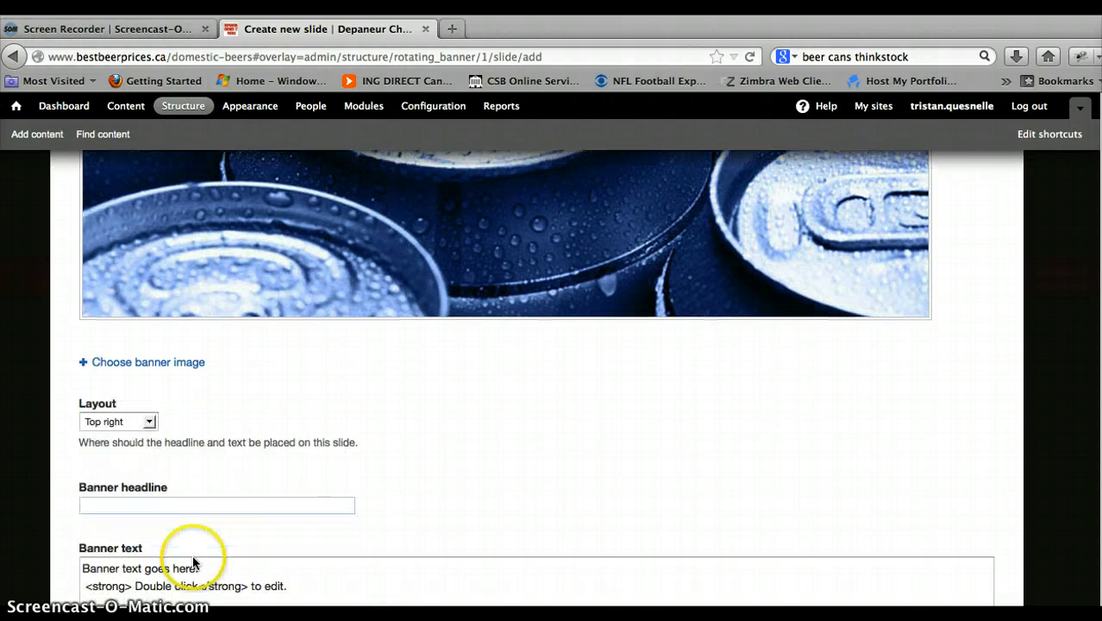
{"action": "left_click_drag", "start_coordinate": [226, 571], "coordinate": [71, 520]}
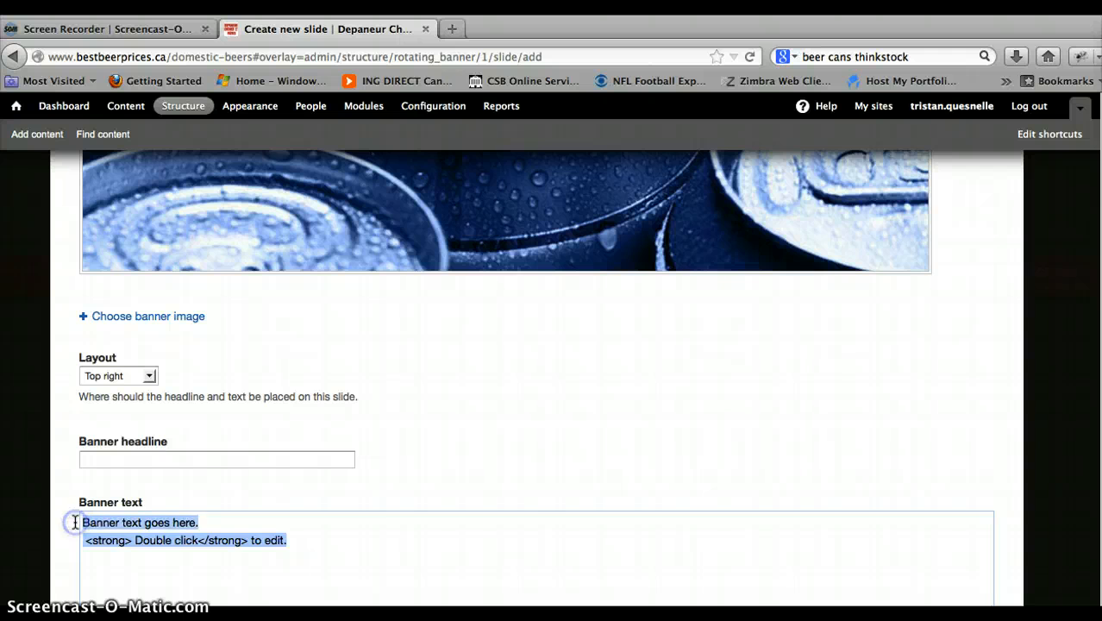
{"action": "key", "text": "BackSpace"}
{"action": "scroll", "coordinate": [81, 523], "scroll_direction": "down", "scroll_amount": 5}
{"action": "left_click", "coordinate": [110, 547]}
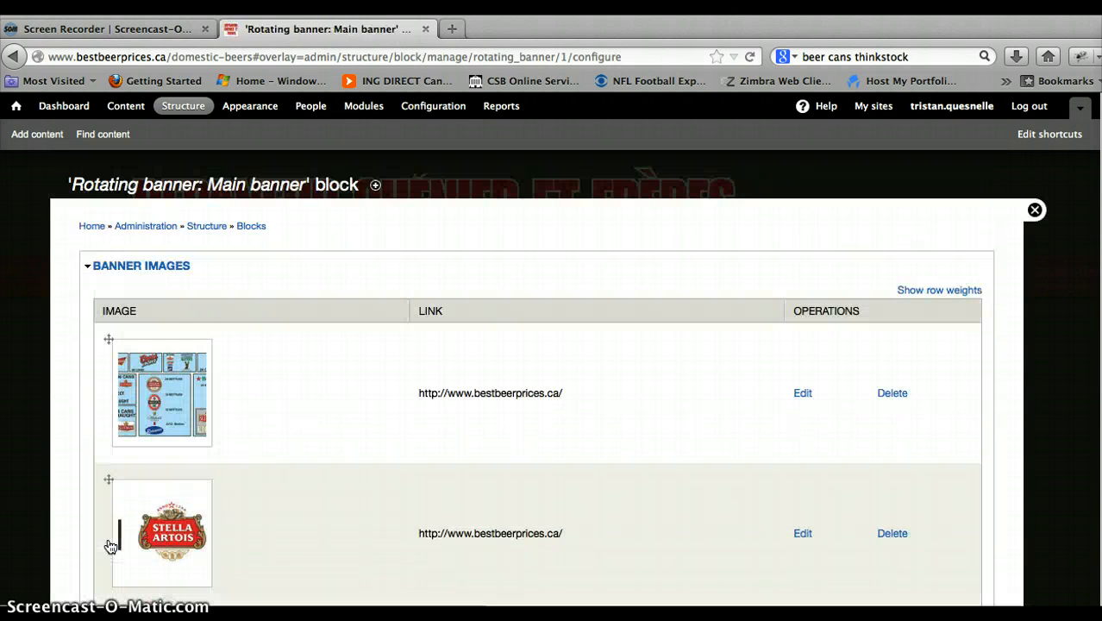
- Save the Main banner block settings and close the Blocks overlay
{"action": "scroll", "coordinate": [269, 446], "scroll_direction": "down", "scroll_amount": 3}
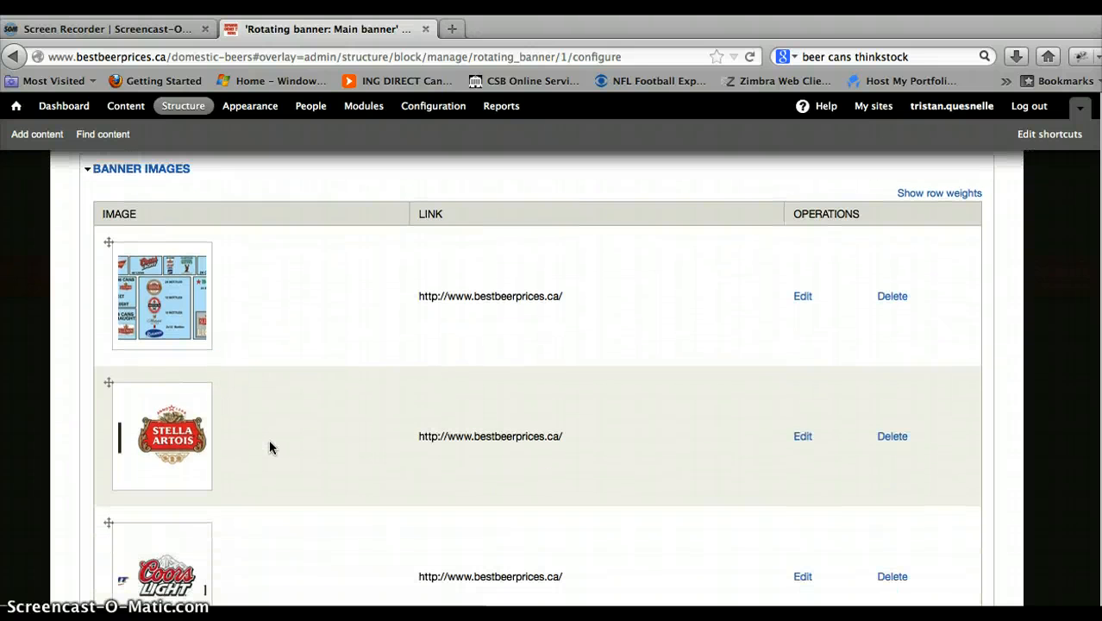
{"action": "scroll", "coordinate": [269, 447], "scroll_direction": "down", "scroll_amount": 8}
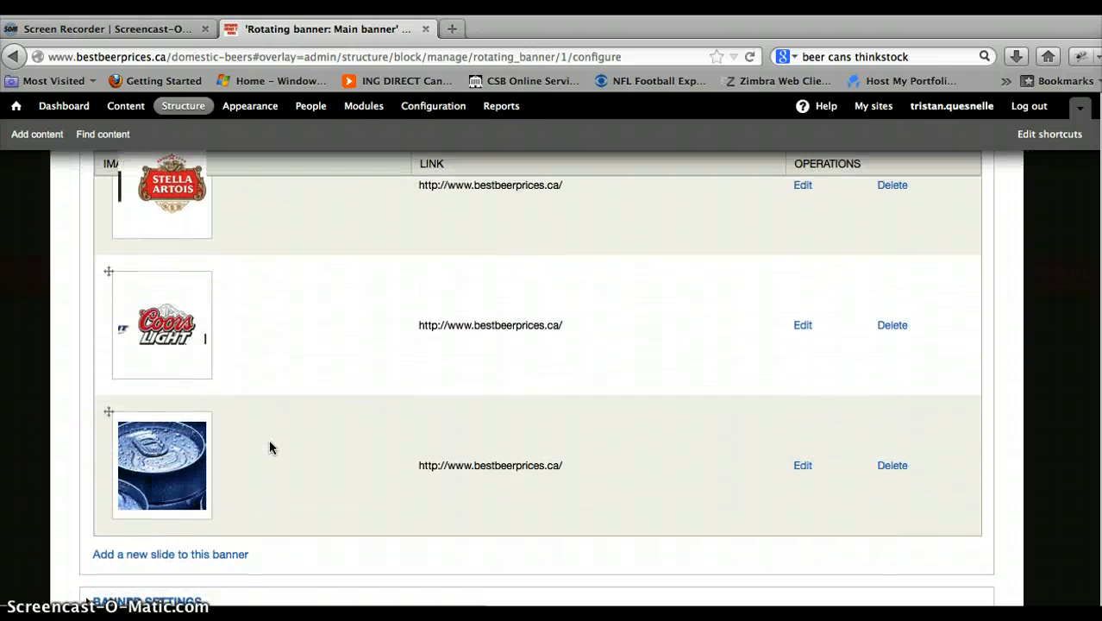
{"action": "scroll", "coordinate": [239, 444], "scroll_direction": "down", "scroll_amount": 3}
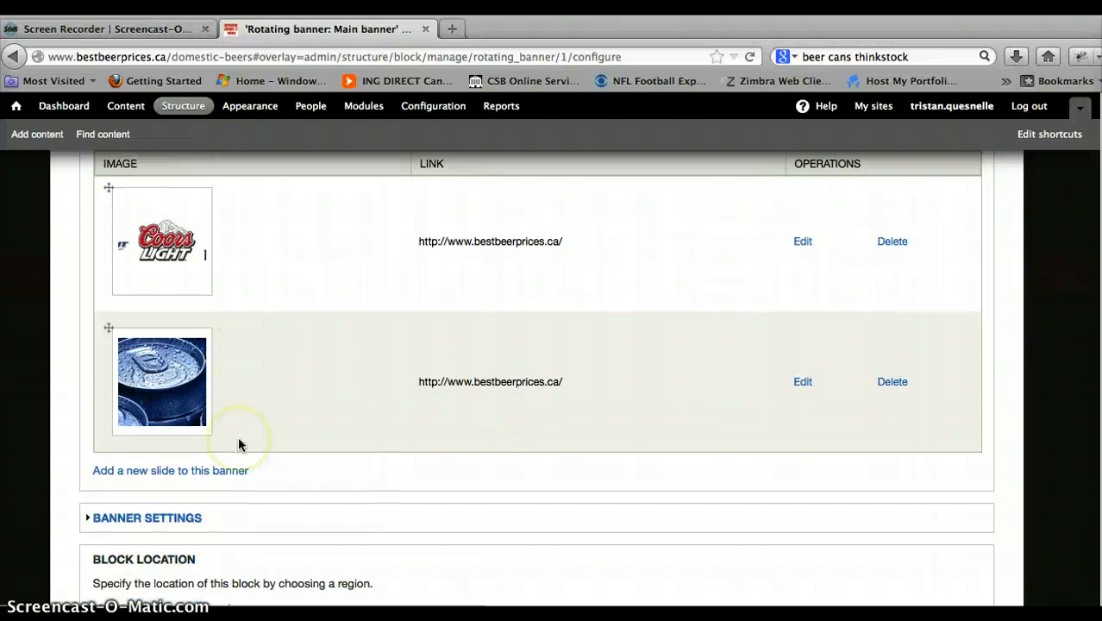
{"action": "scroll", "coordinate": [239, 445], "scroll_direction": "down", "scroll_amount": 15}
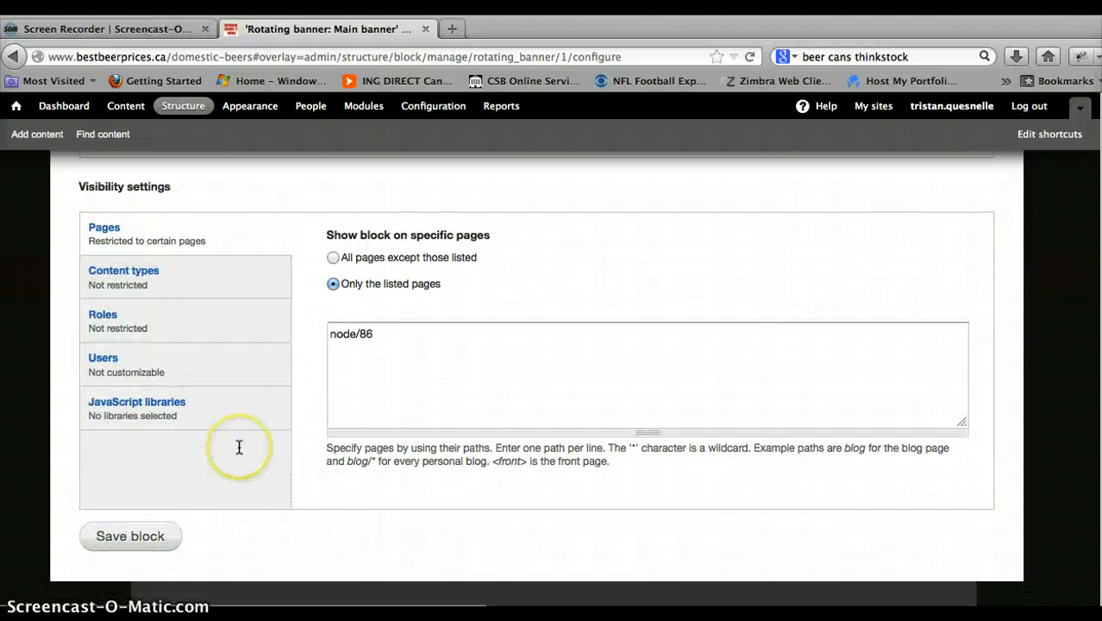
{"action": "left_click", "coordinate": [143, 536]}
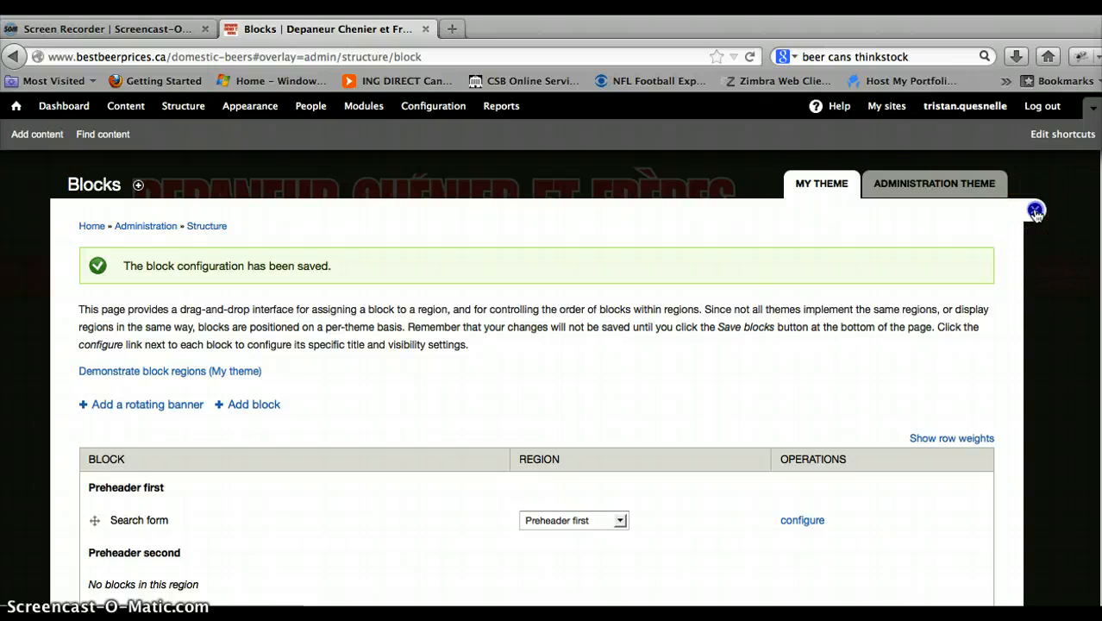
{"action": "left_click", "coordinate": [1034, 211]}
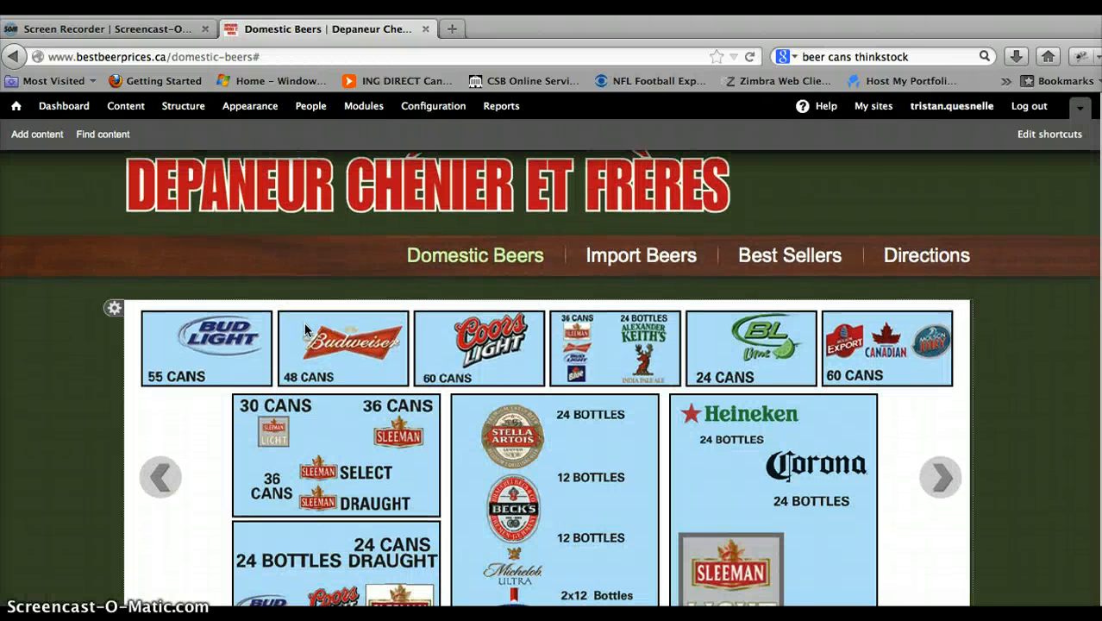
- Advance the Domestic Beers banner carousel through its slides to the beer-cans slide
{"action": "scroll", "coordinate": [306, 330], "scroll_direction": "down", "scroll_amount": 2}
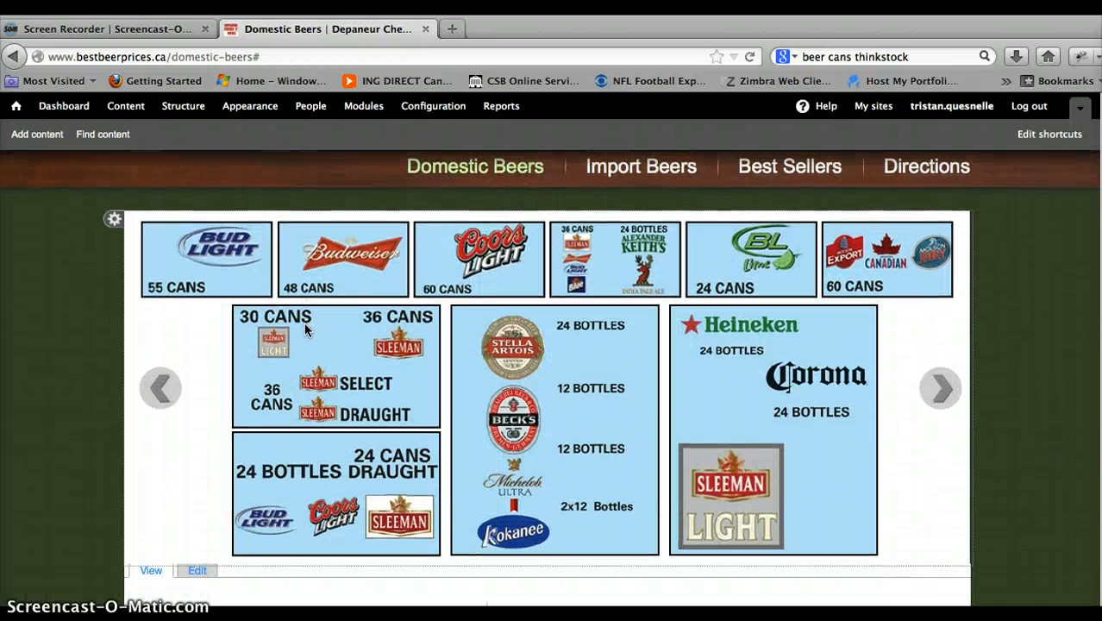
{"action": "left_click", "coordinate": [943, 388]}
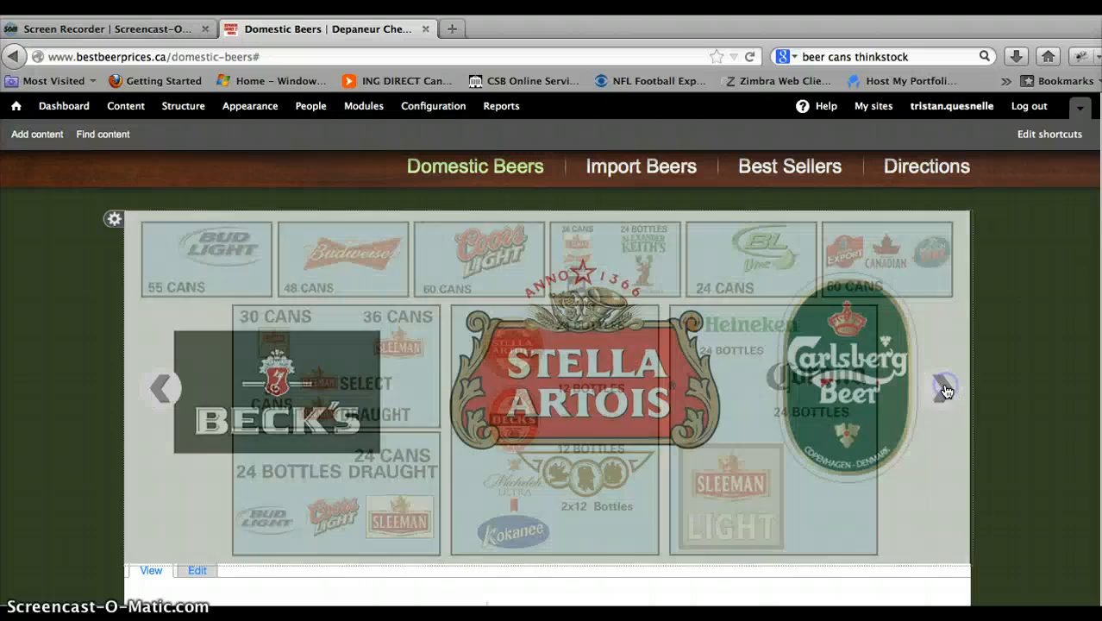
{"action": "left_click", "coordinate": [943, 388]}
{"action": "left_click", "coordinate": [943, 389]}
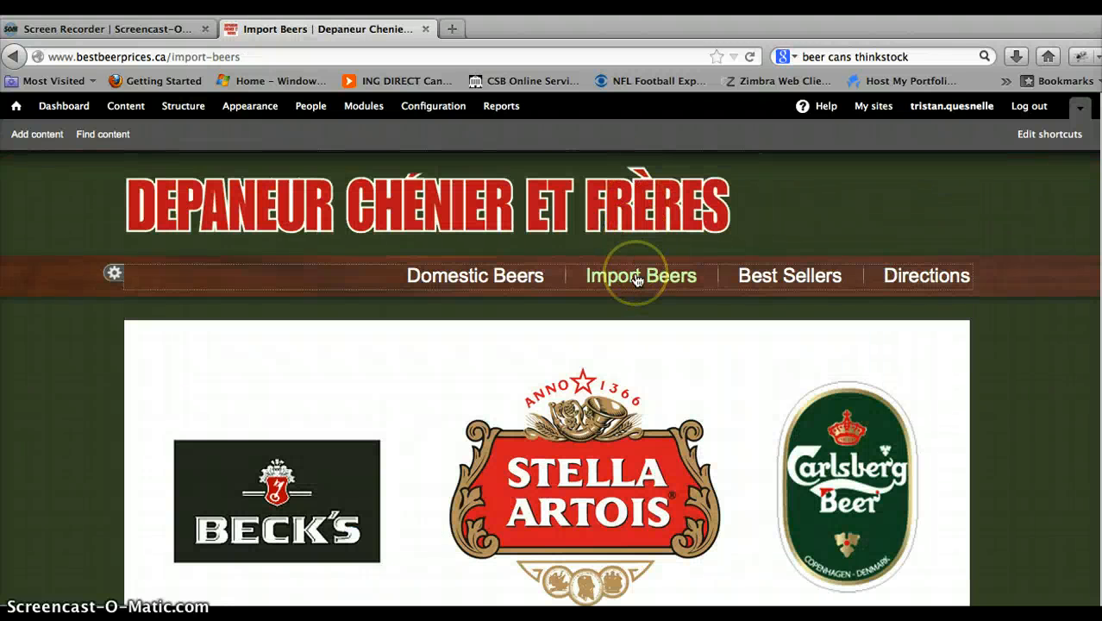
- Visit the Best Sellers page, return to Domestic Beers, and reveal the banner block's contextual options
{"action": "left_click", "coordinate": [755, 282]}
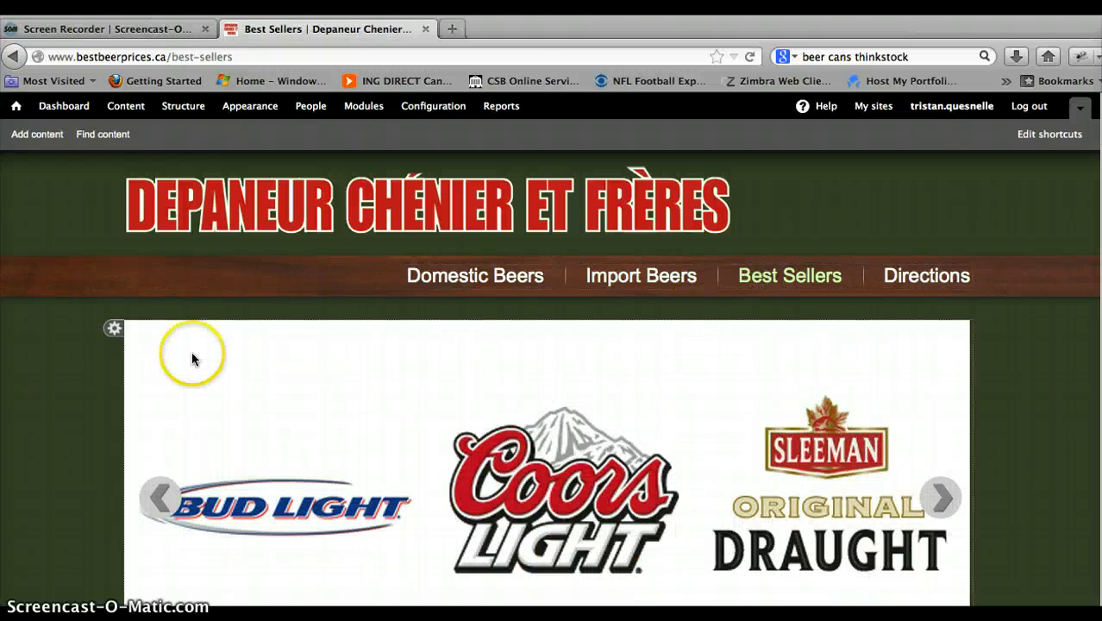
{"action": "left_click", "coordinate": [116, 336]}
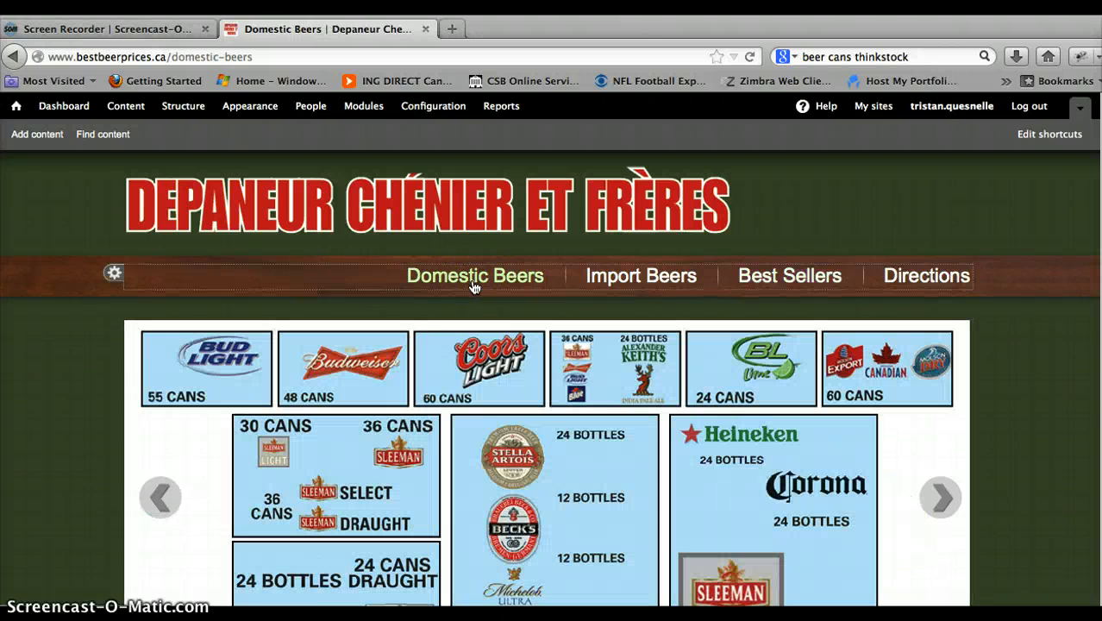
{"action": "scroll", "coordinate": [129, 345], "scroll_direction": "down", "scroll_amount": 2}
{"action": "left_click", "coordinate": [113, 256]}
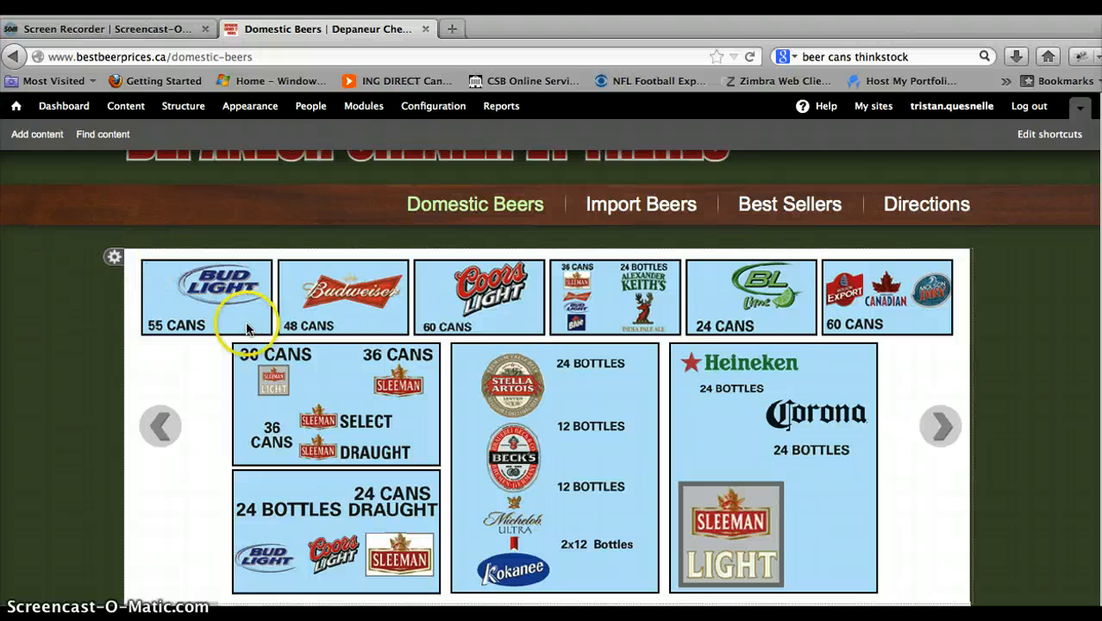
- Open the banner block's configuration and delete the beer-cans slide, confirming the deletion
{"action": "left_click", "coordinate": [113, 257]}
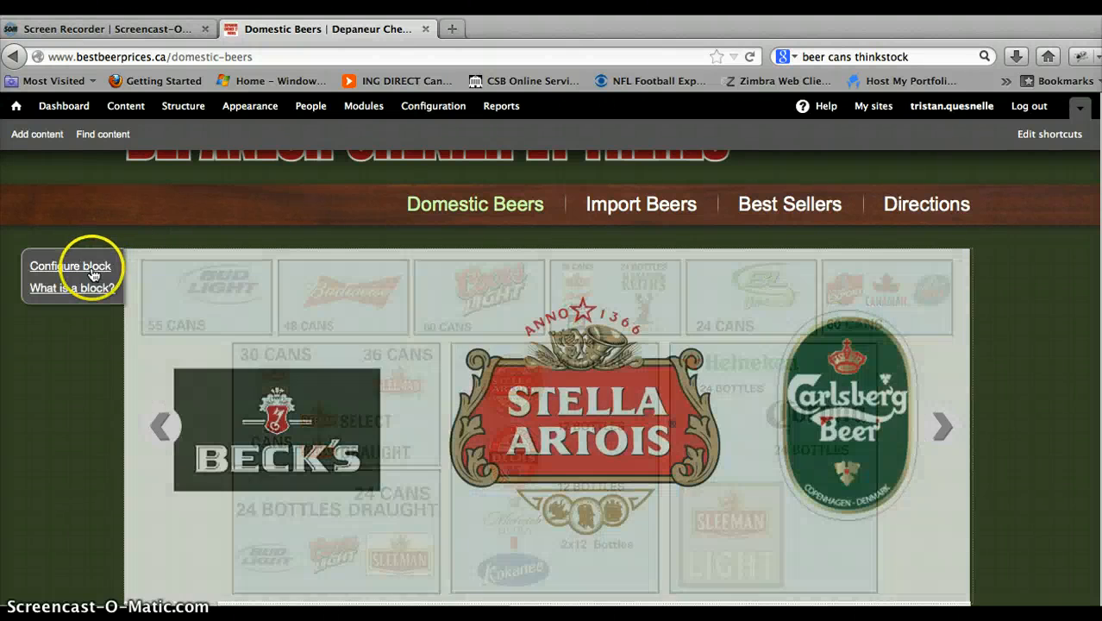
{"action": "left_click", "coordinate": [69, 263]}
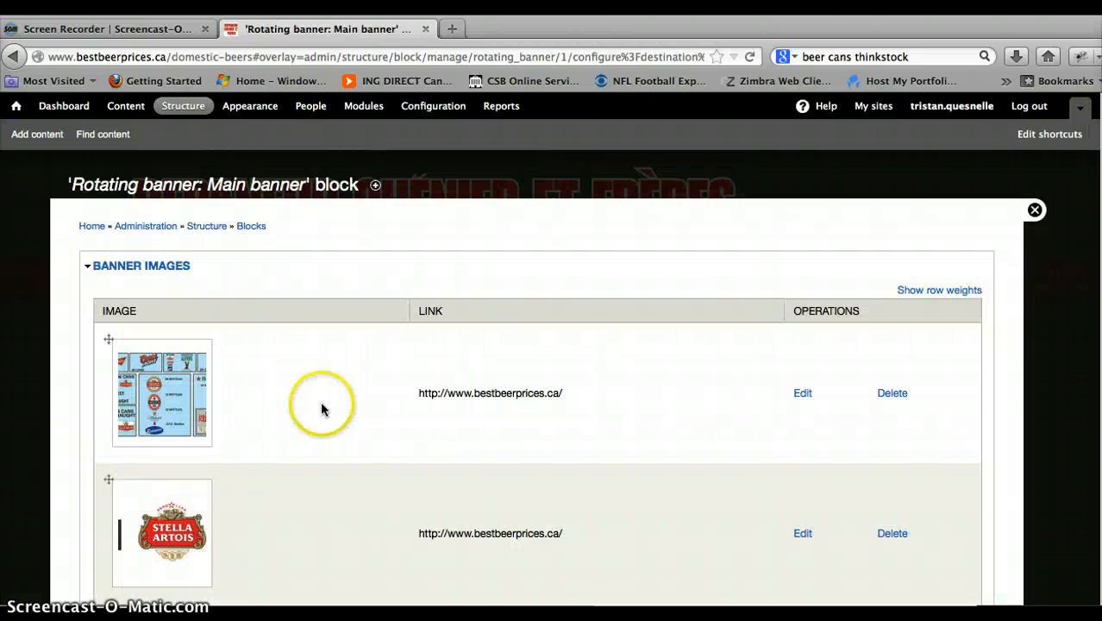
{"action": "scroll", "coordinate": [319, 410], "scroll_direction": "down", "scroll_amount": 5}
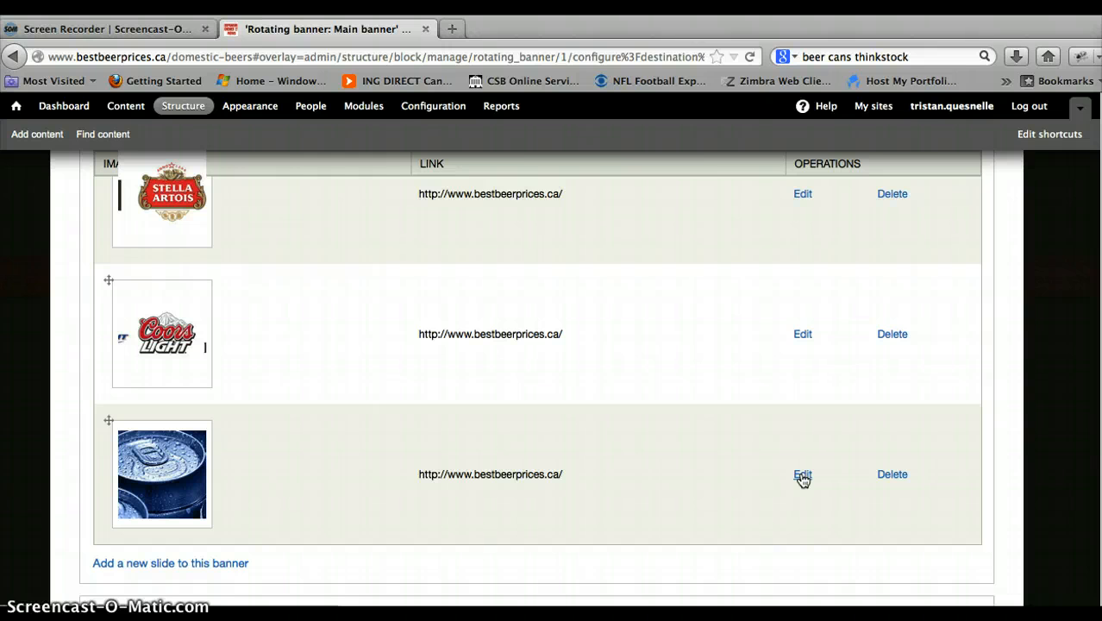
{"action": "left_click", "coordinate": [891, 474]}
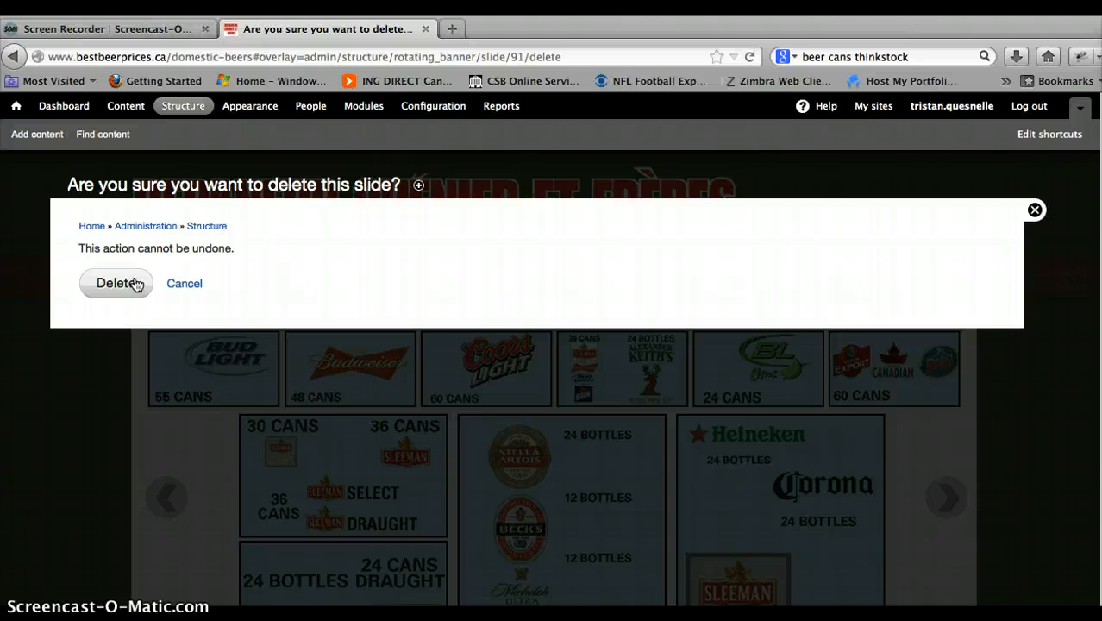
{"action": "left_click", "coordinate": [133, 284]}
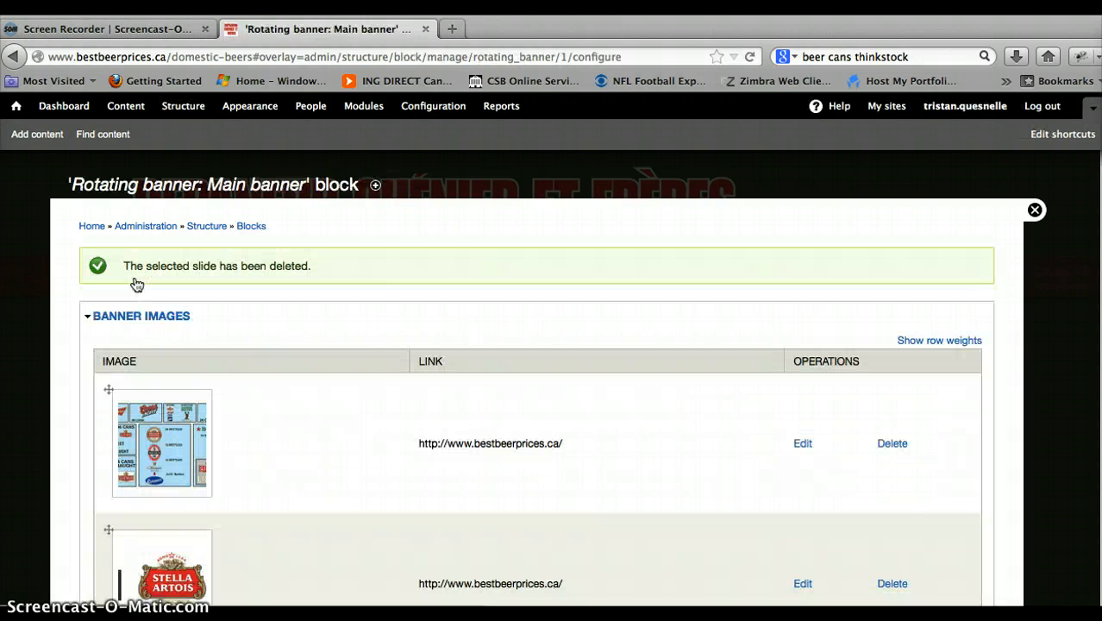
- Save the Main banner block and close the overlay to return to Domestic Beers
{"action": "left_click", "coordinate": [564, 410]}
{"action": "scroll", "coordinate": [573, 414], "scroll_direction": "down", "scroll_amount": 4}
{"action": "scroll", "coordinate": [573, 414], "scroll_direction": "down", "scroll_amount": 4}
{"action": "scroll", "coordinate": [572, 414], "scroll_direction": "up", "scroll_amount": 3}
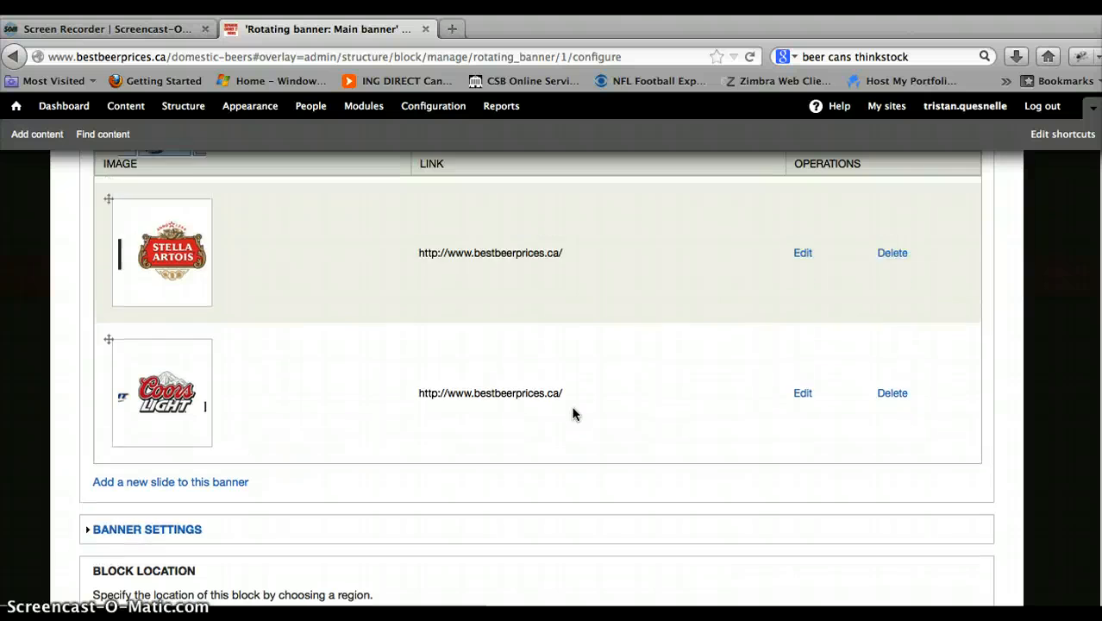
{"action": "scroll", "coordinate": [573, 413], "scroll_direction": "down", "scroll_amount": 10}
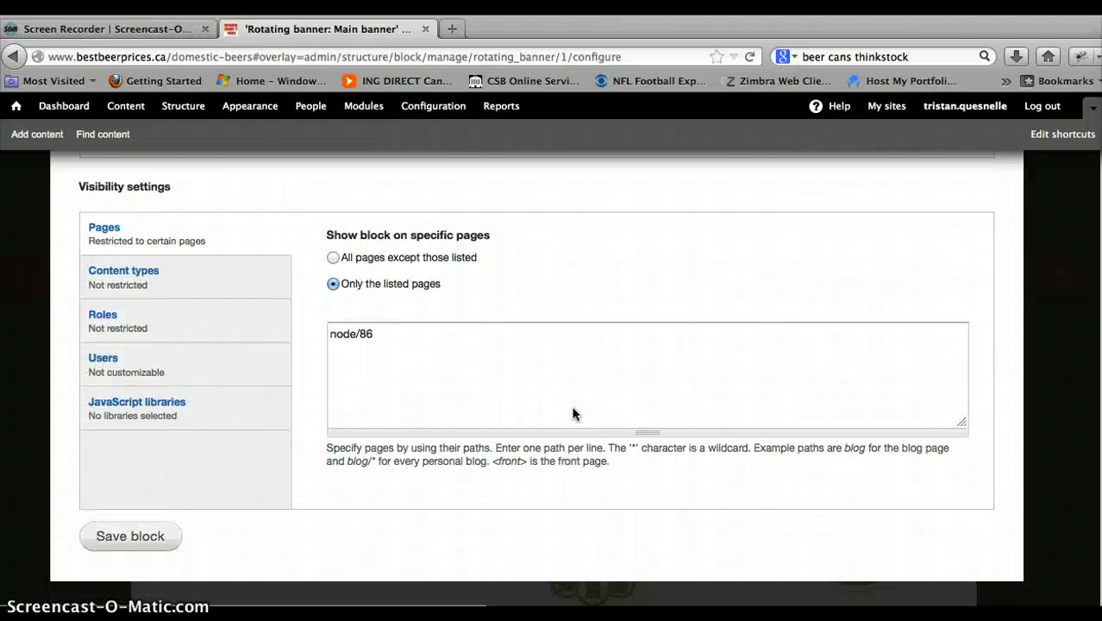
{"action": "left_click", "coordinate": [153, 536]}
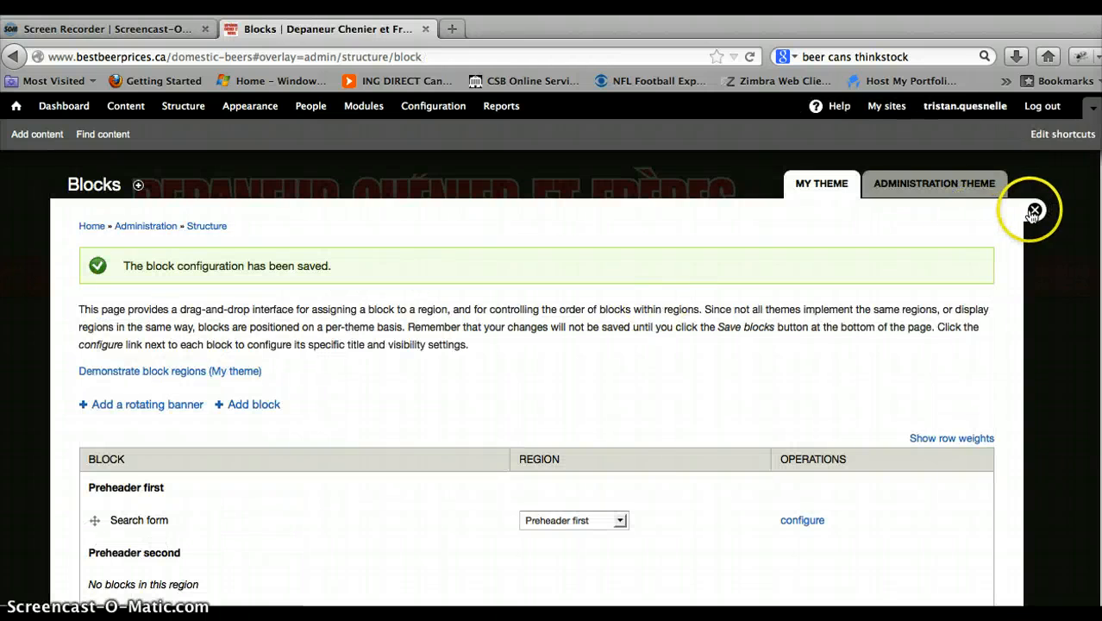
{"action": "left_click", "coordinate": [1027, 208]}
{"action": "left_click", "coordinate": [438, 279]}
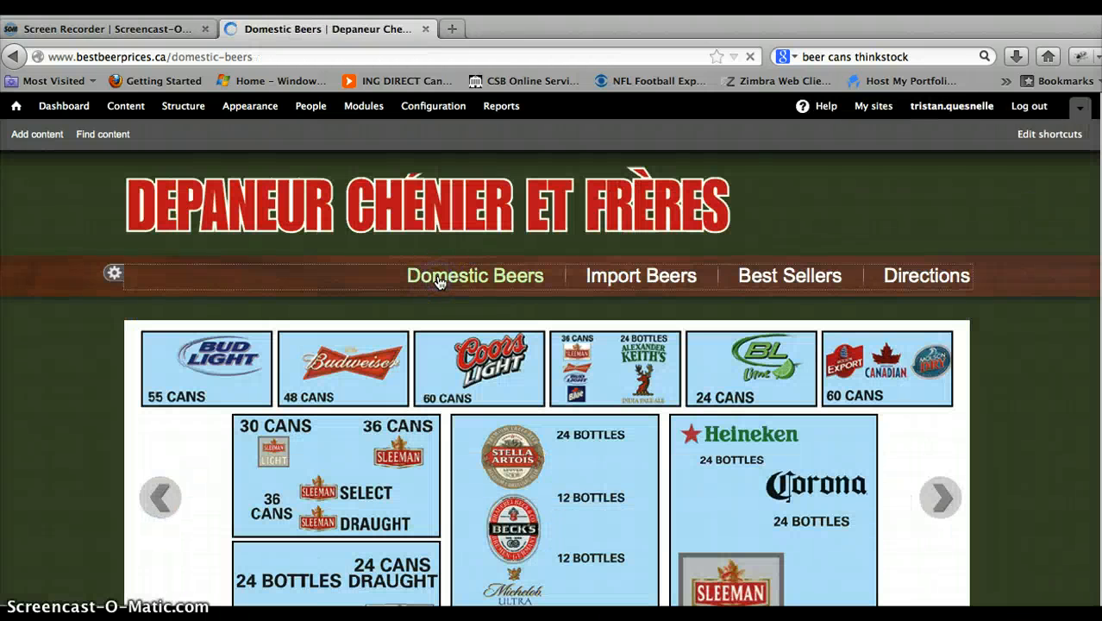
{"action": "scroll", "coordinate": [516, 522], "scroll_direction": "down", "scroll_amount": 3}
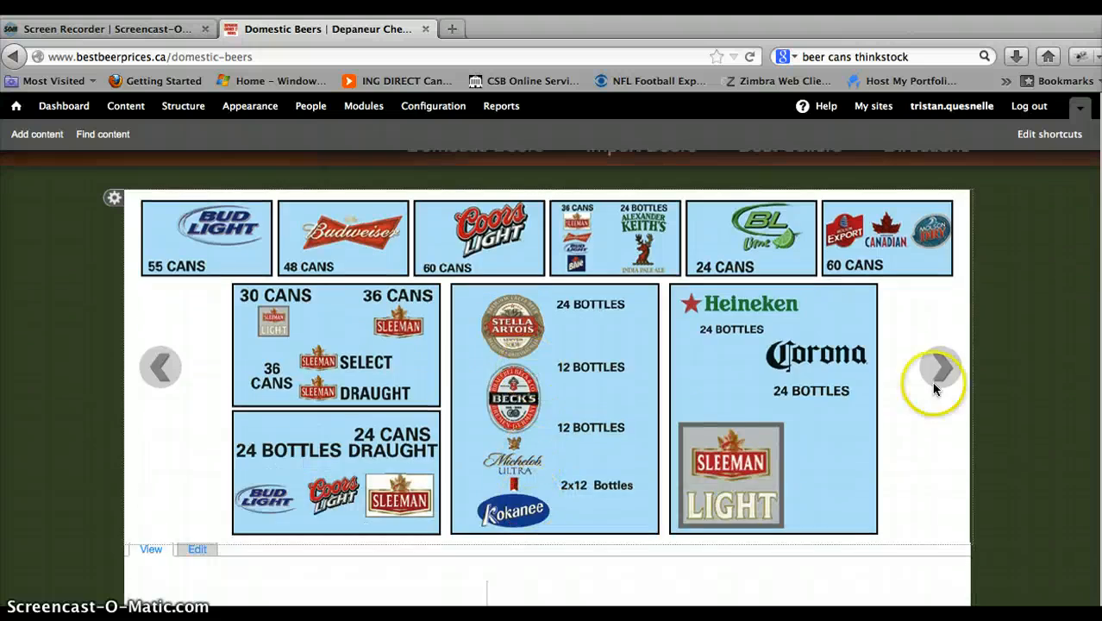
{"action": "left_click", "coordinate": [942, 372]}
{"action": "left_click", "coordinate": [942, 371]}
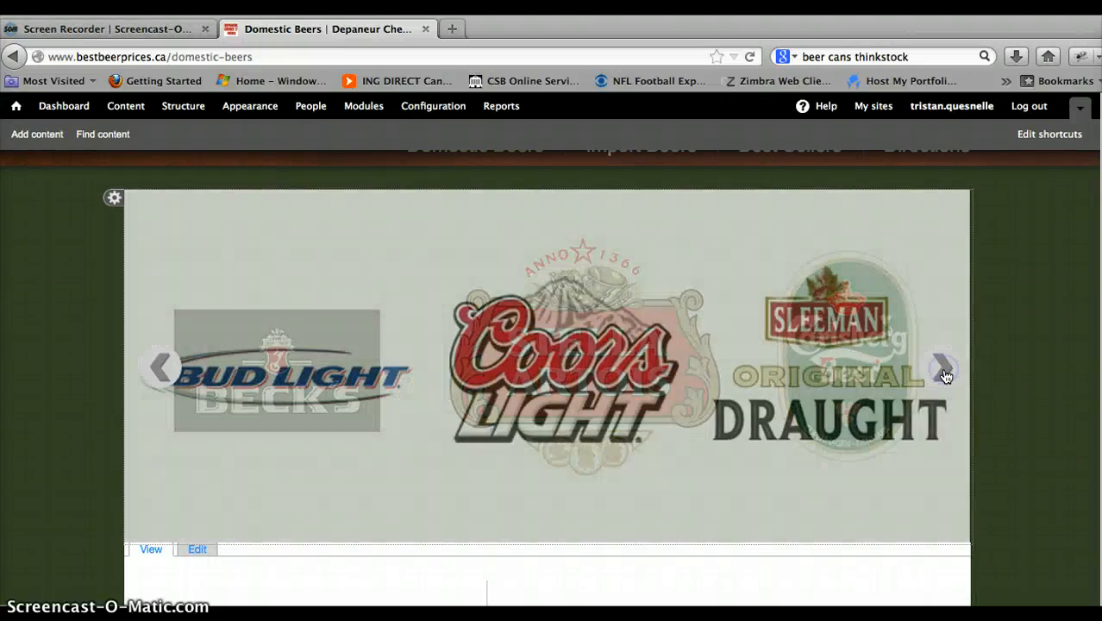
{"action": "left_click", "coordinate": [943, 370]}
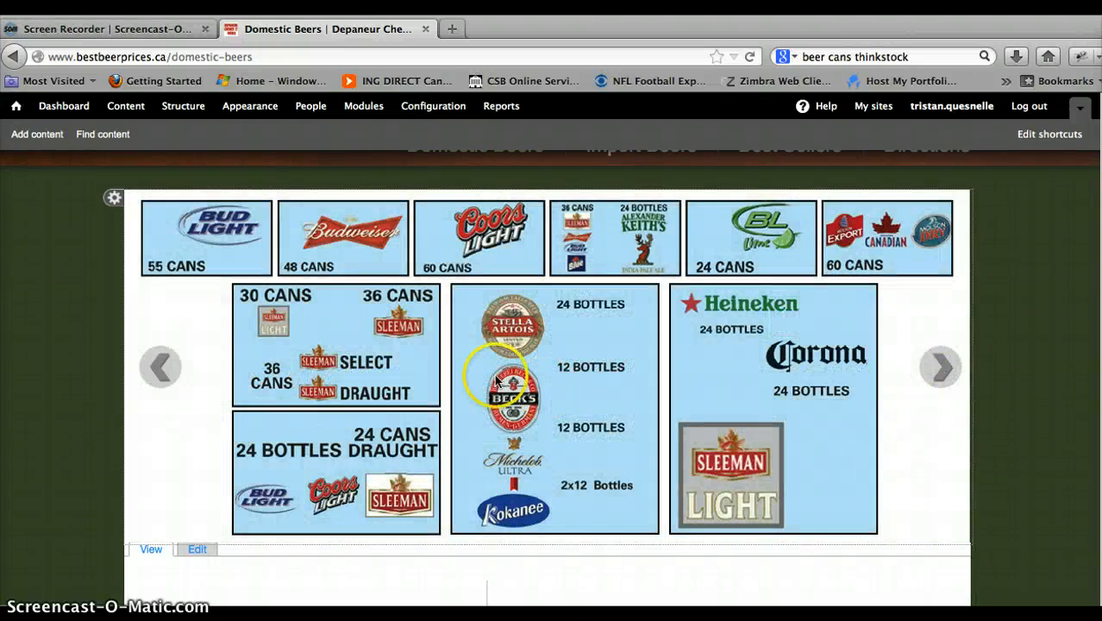
{"action": "scroll", "coordinate": [497, 380], "scroll_direction": "down", "scroll_amount": 1}
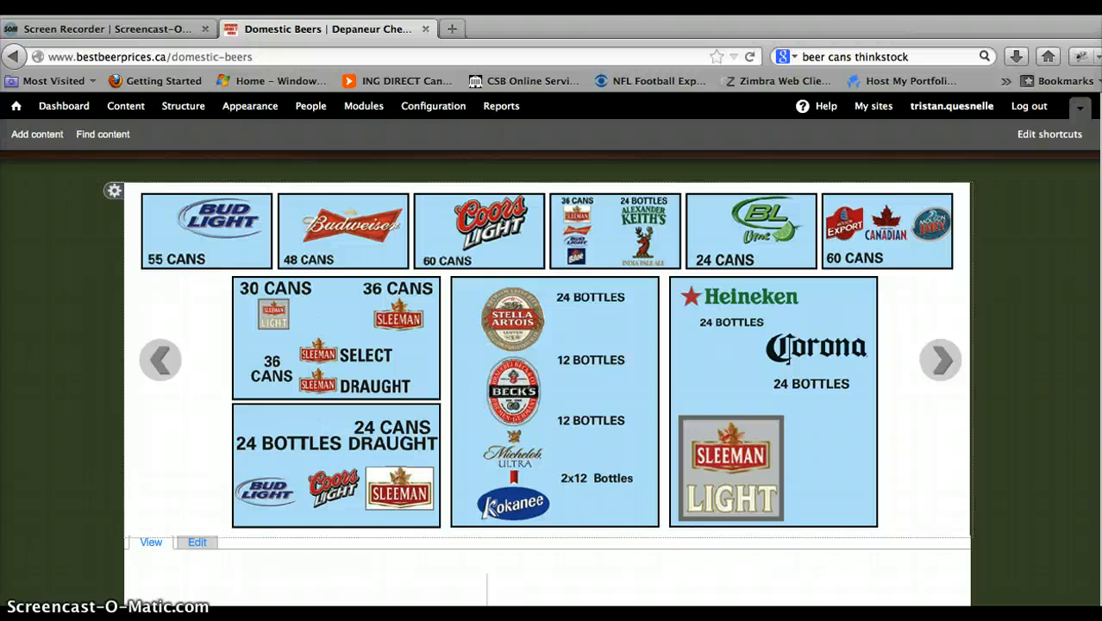
{"action": "scroll", "coordinate": [188, 342], "scroll_direction": "down", "scroll_amount": 7}
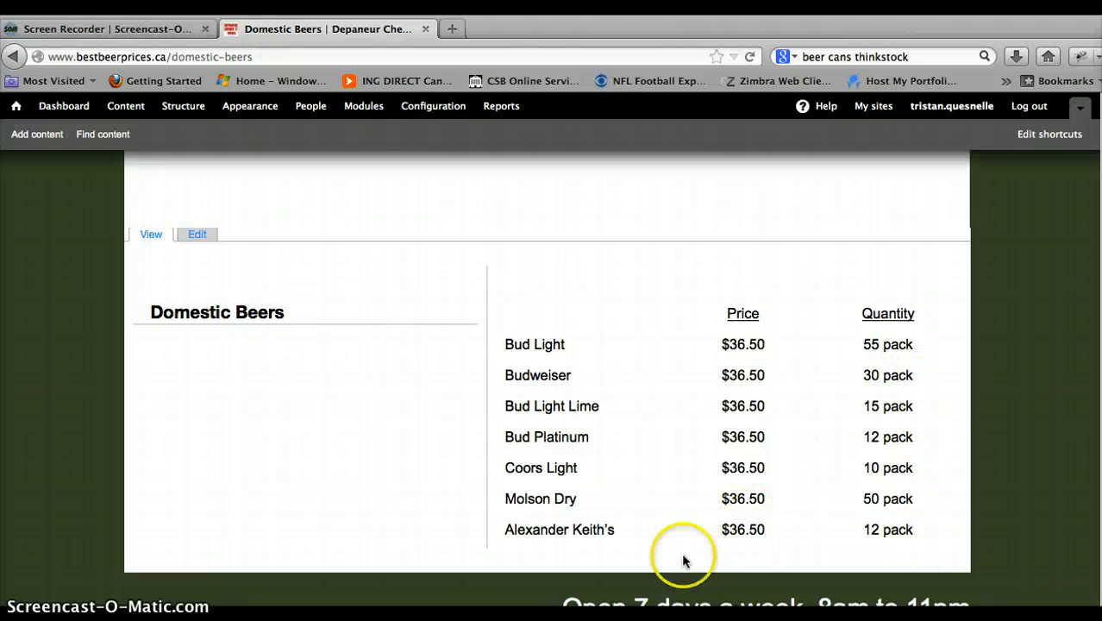
{"action": "scroll", "coordinate": [600, 466], "scroll_direction": "up", "scroll_amount": 1}
{"action": "scroll", "coordinate": [595, 296], "scroll_direction": "up", "scroll_amount": 5}
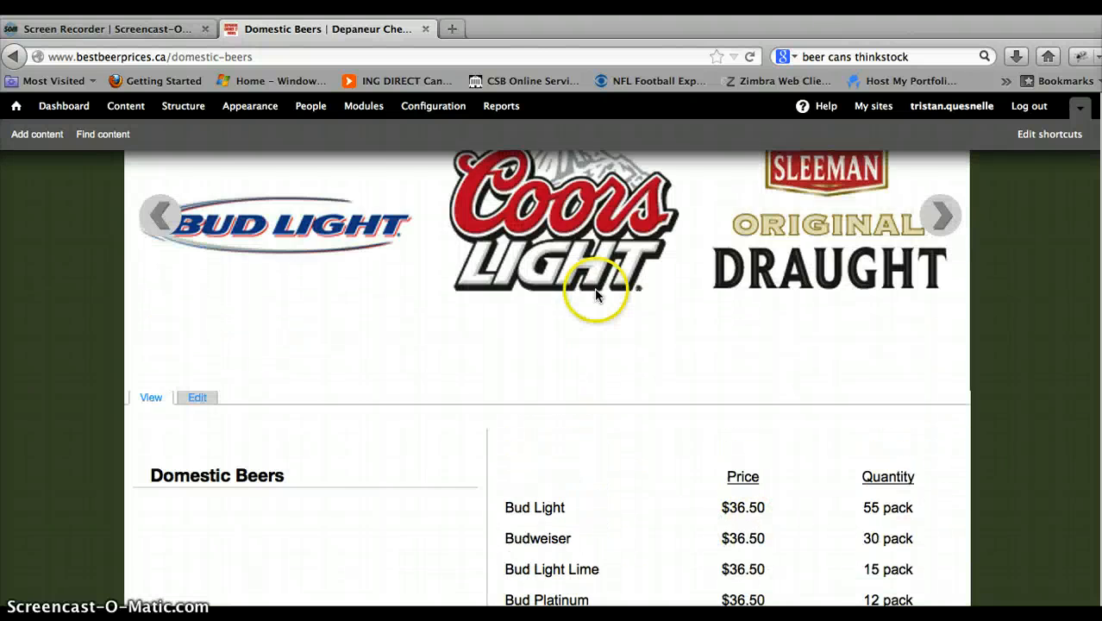